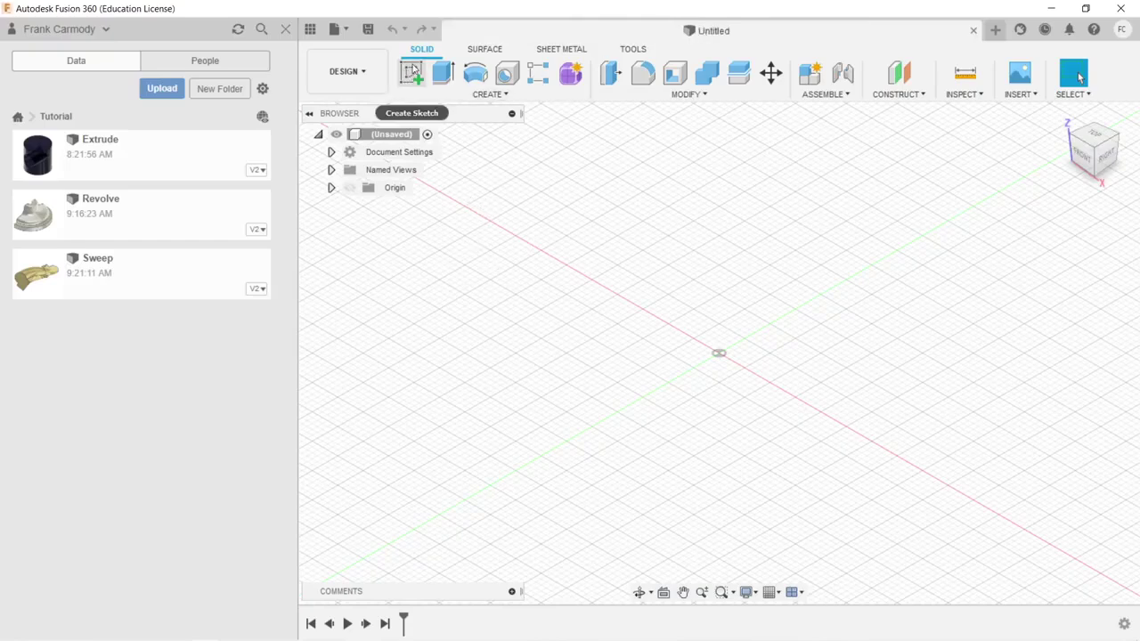
# Save the new untitled design as 'Loft' in the Tutorial project
pyautogui.click(369, 30)
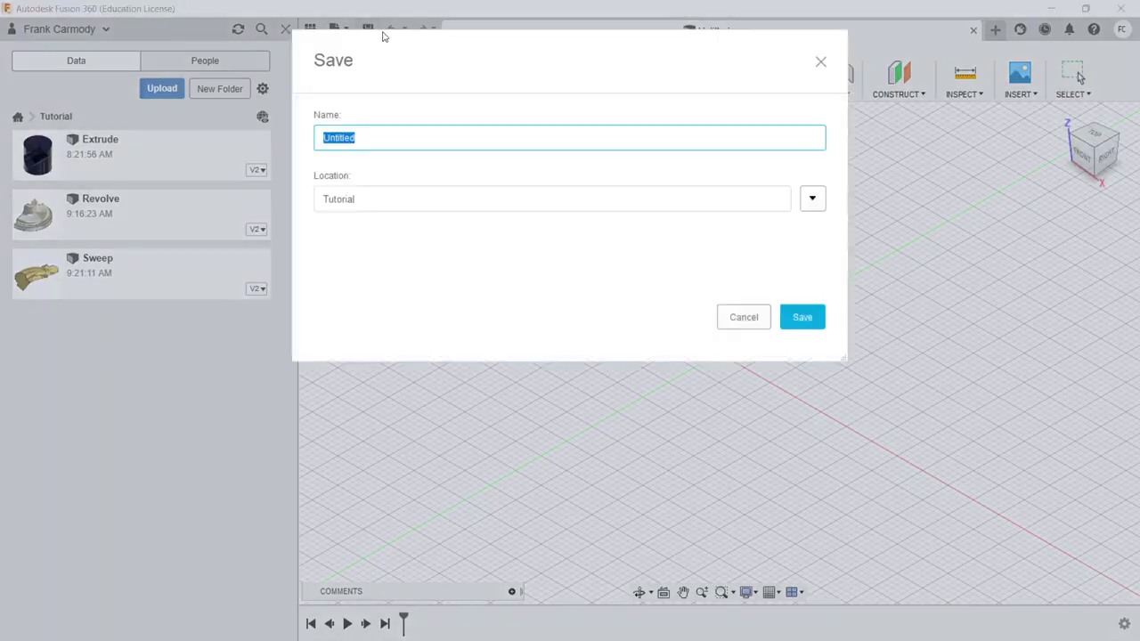
pyautogui.write('Loft')
pyautogui.press('Return')
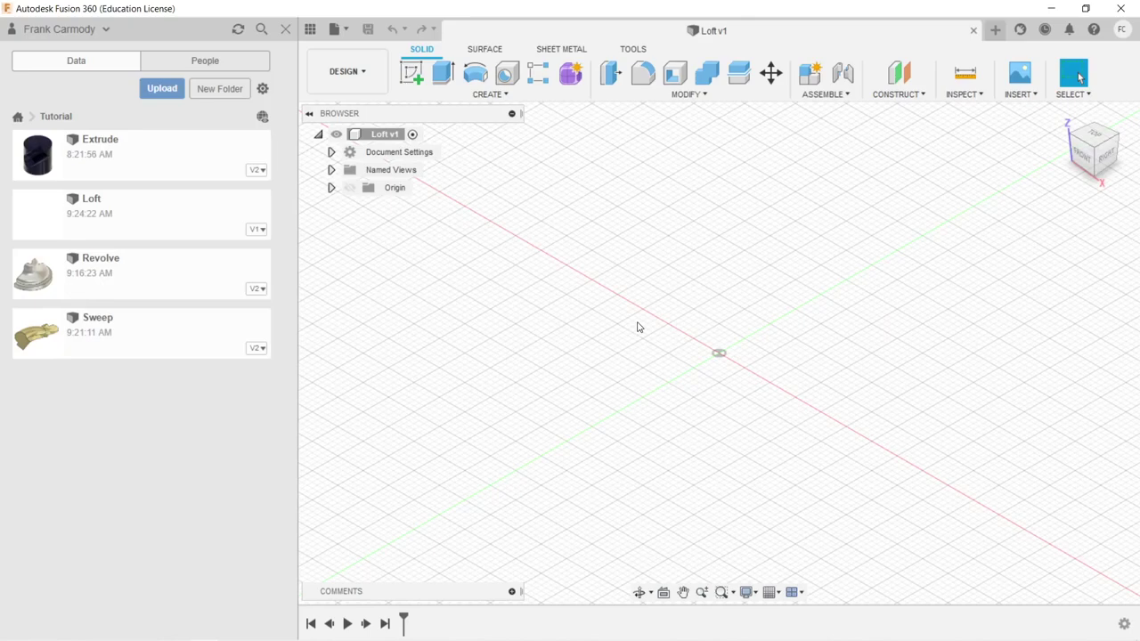
# Start a sketch on the horizontal XY plane and draw a rectangle from the origin
pyautogui.click(412, 73)
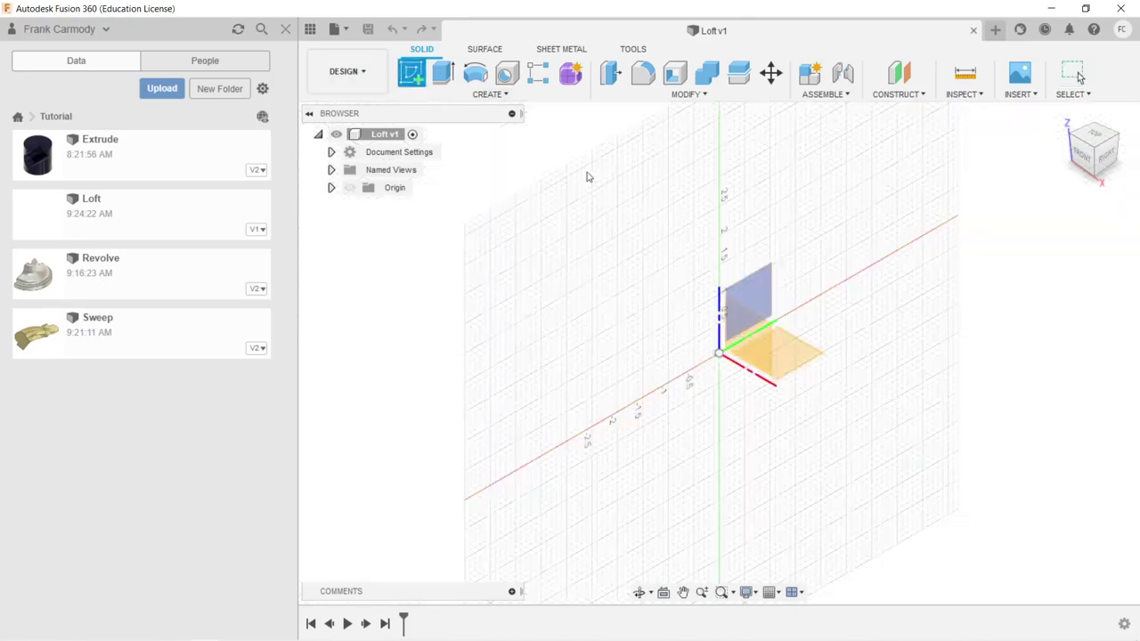
pyautogui.click(789, 358)
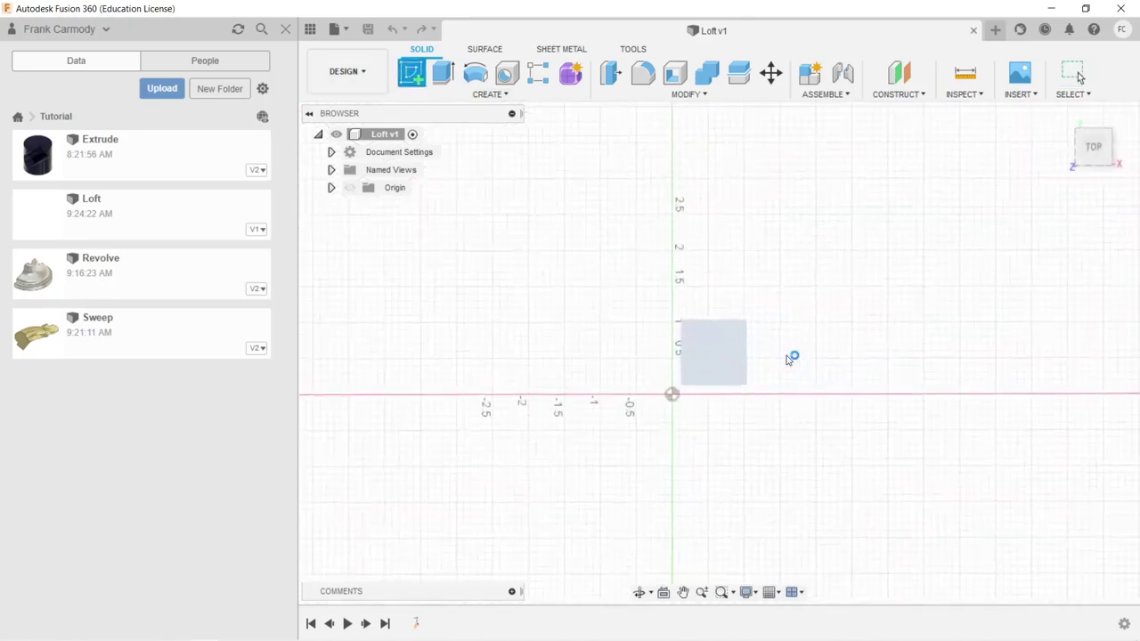
pyautogui.click(443, 76)
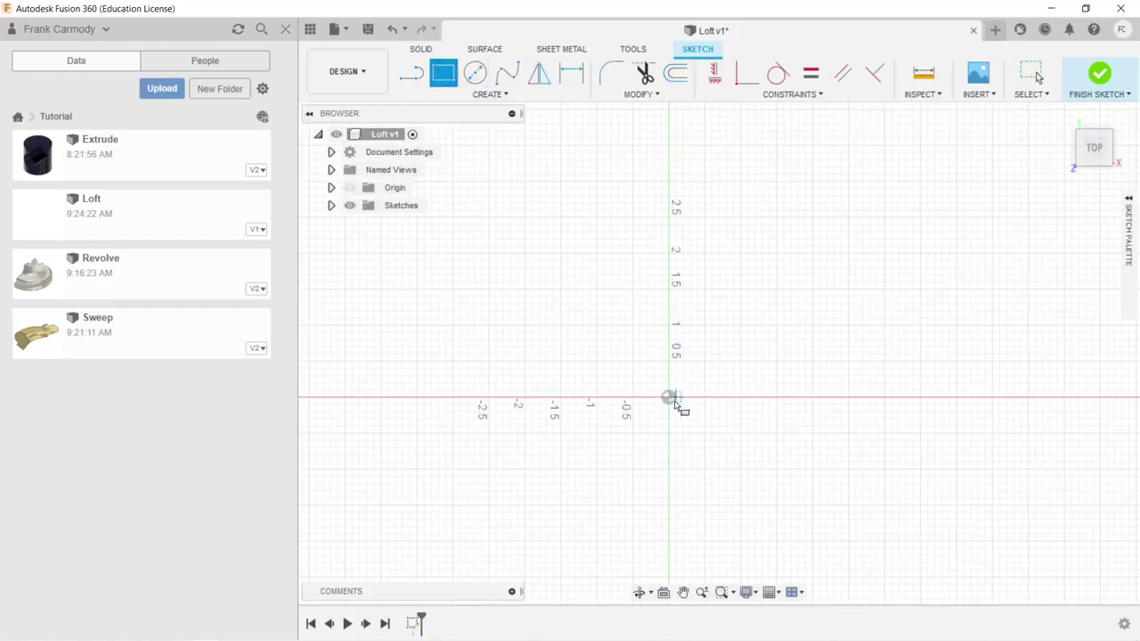
pyautogui.click(669, 399)
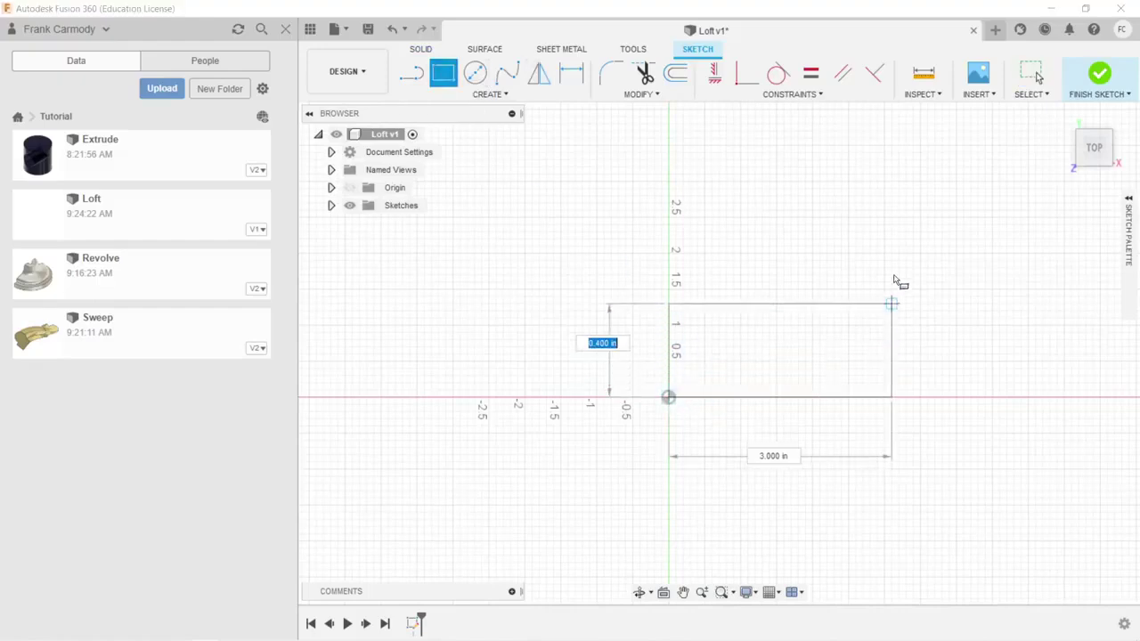
pyautogui.click(885, 218)
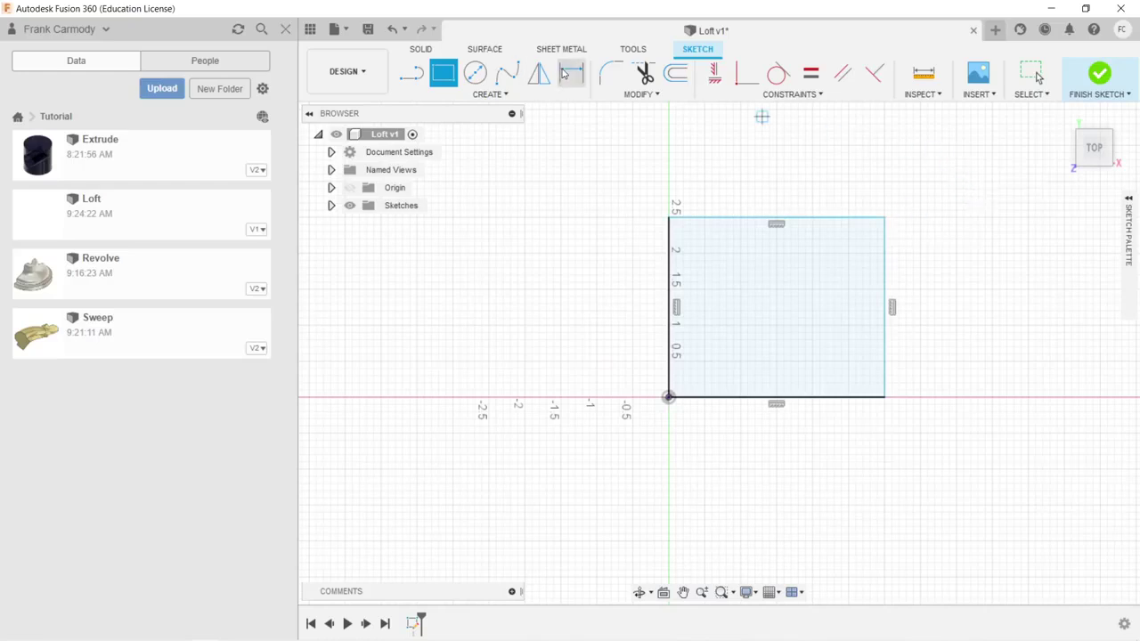
# Dimension the rectangle's width and height to 3.00 in and finish the sketch
pyautogui.press('d')
pyautogui.click(811, 217)
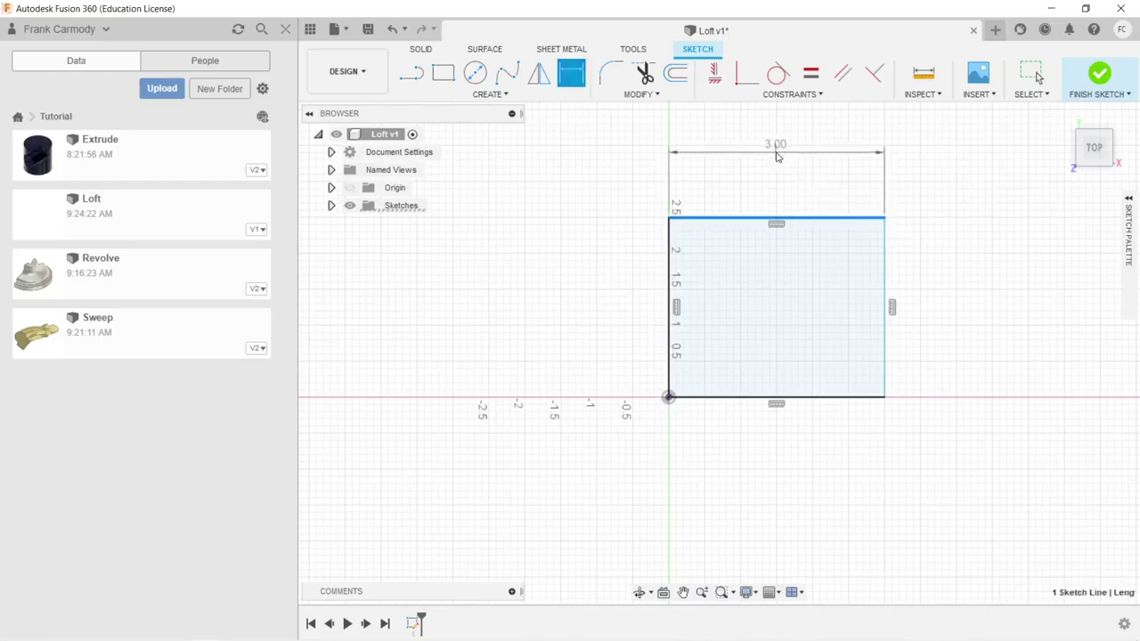
pyautogui.click(777, 152)
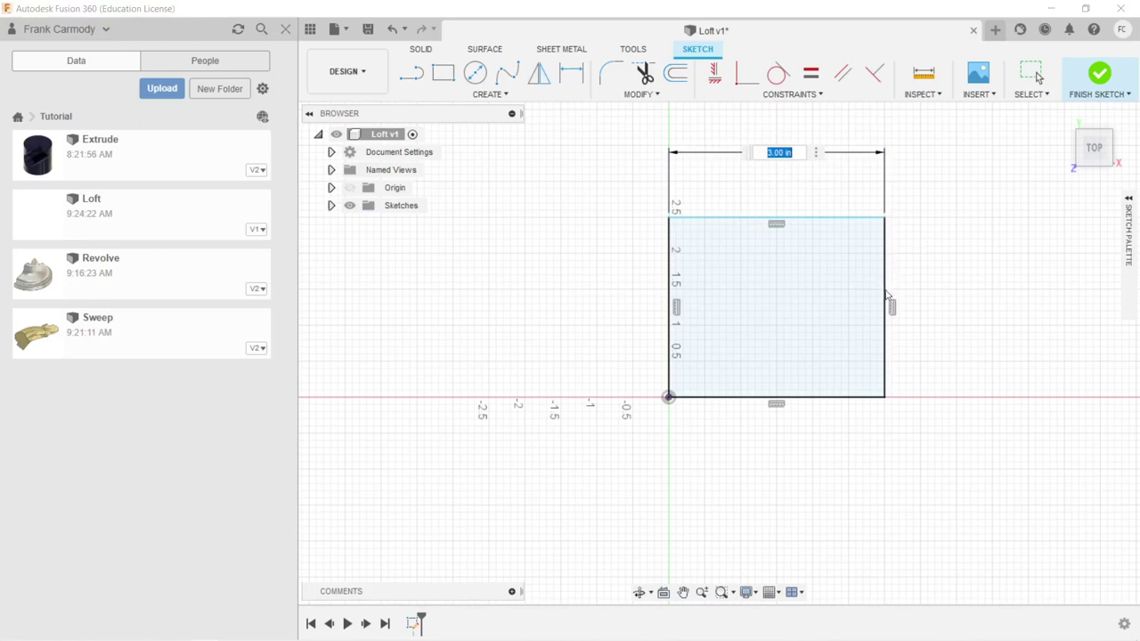
pyautogui.press('Return')
pyautogui.click(885, 299)
pyautogui.click(969, 311)
pyautogui.press('Return')
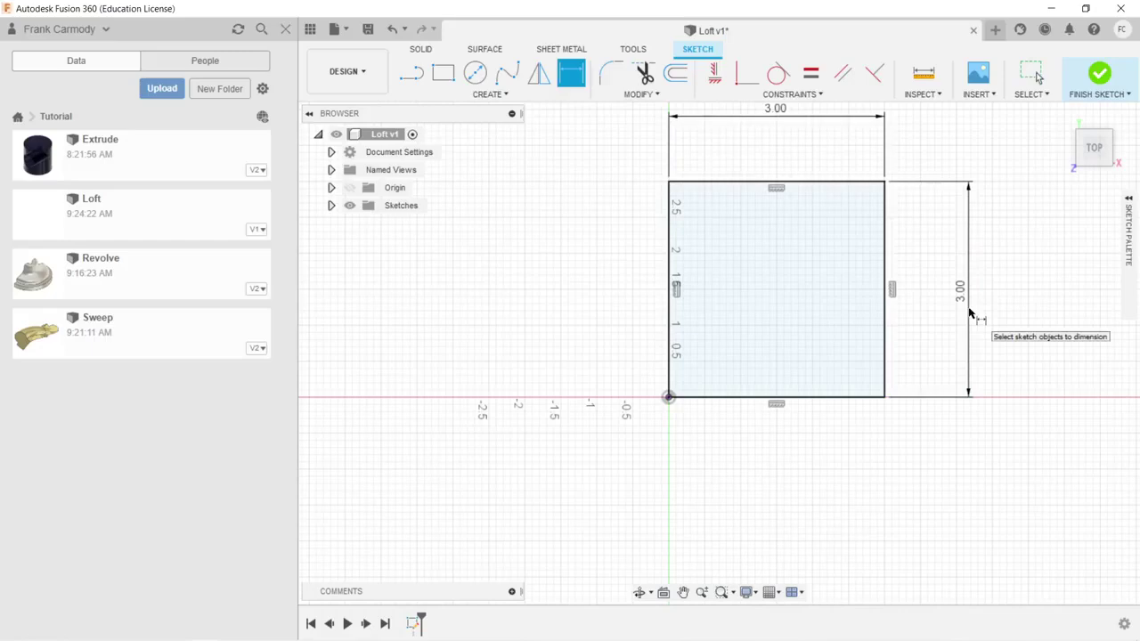
pyautogui.click(1099, 76)
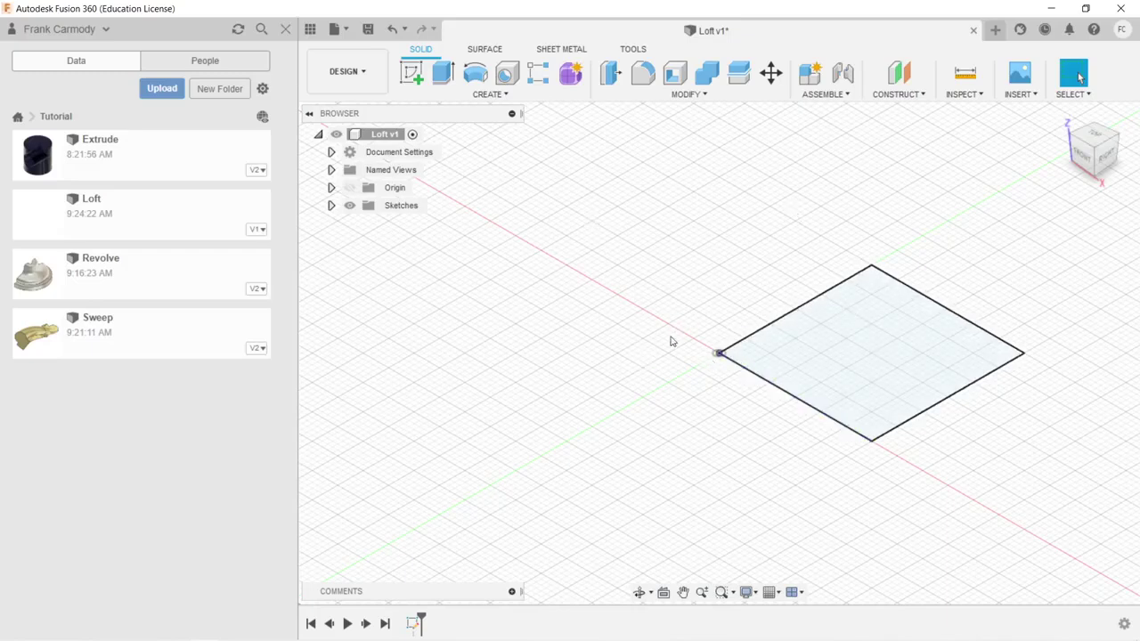
pyautogui.click(406, 74)
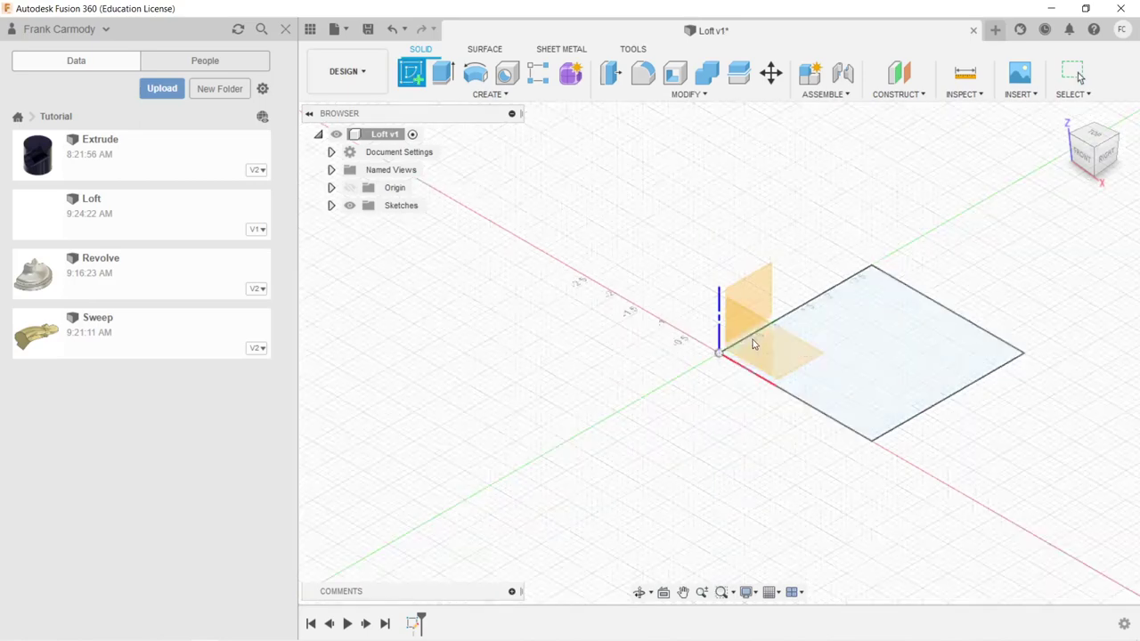
pyautogui.click(913, 94)
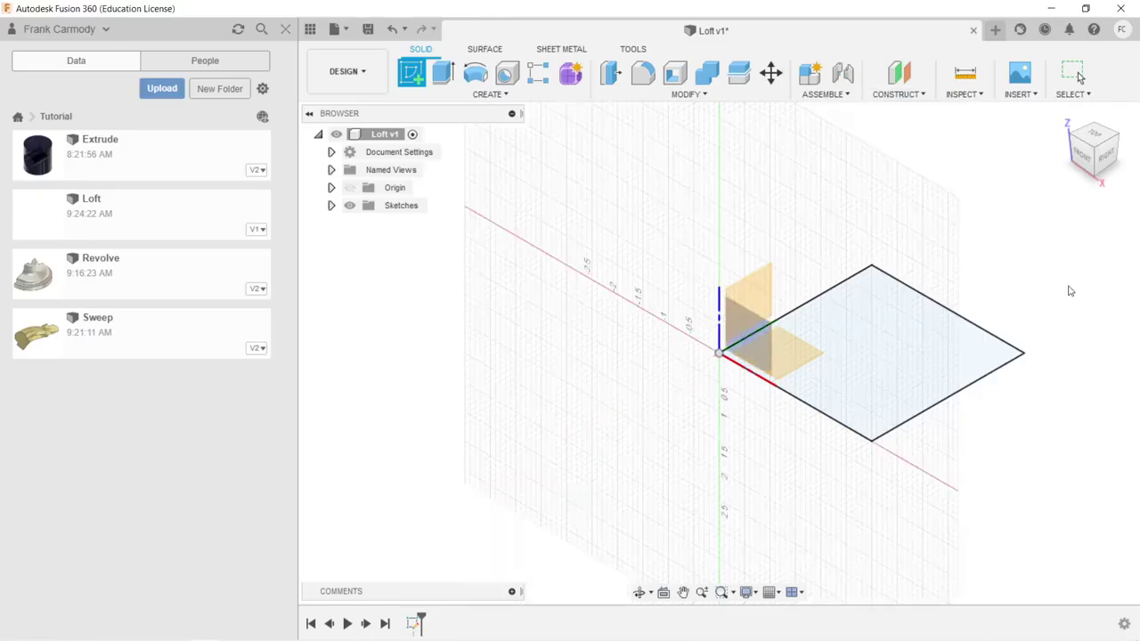
pyautogui.click(1076, 287)
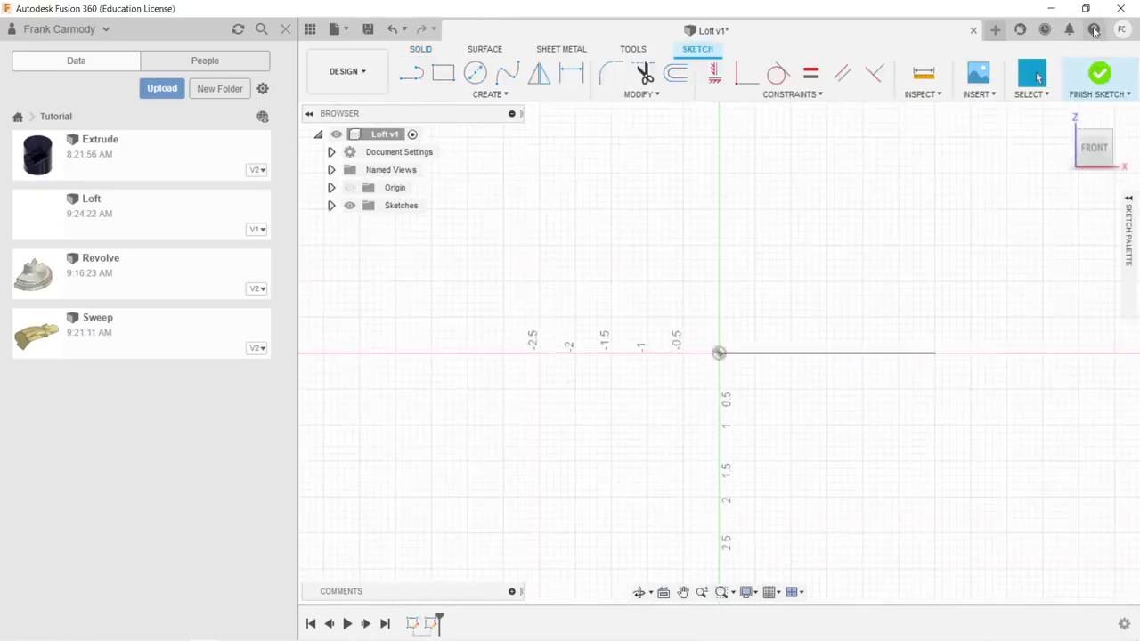
pyautogui.click(1099, 75)
pyautogui.click(331, 206)
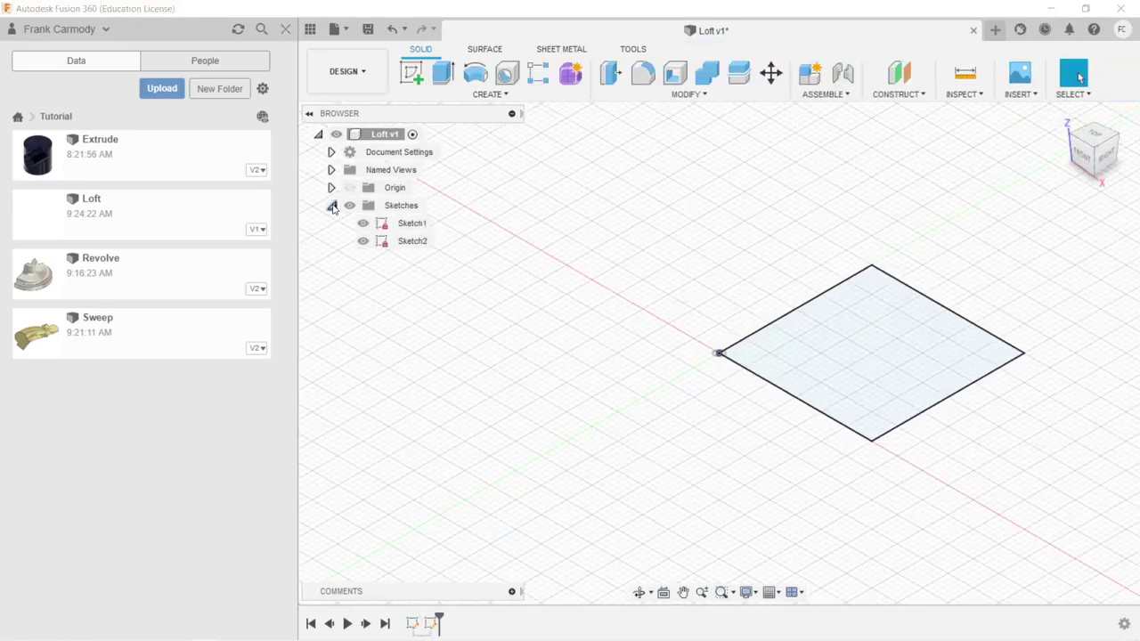
pyautogui.rightClick(415, 240)
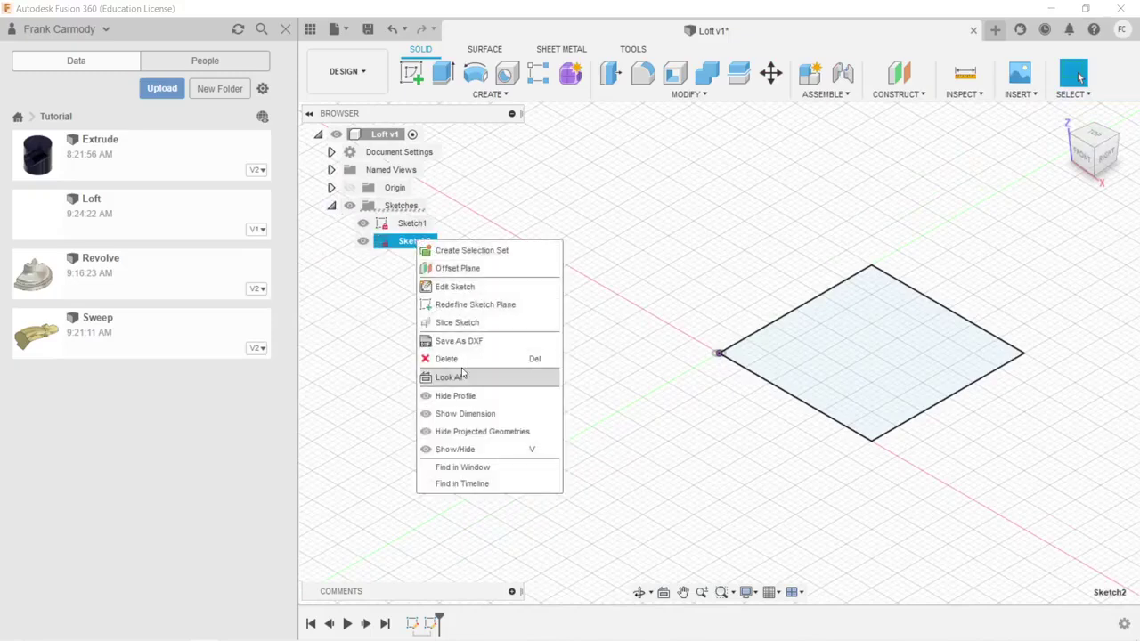
pyautogui.press('Escape')
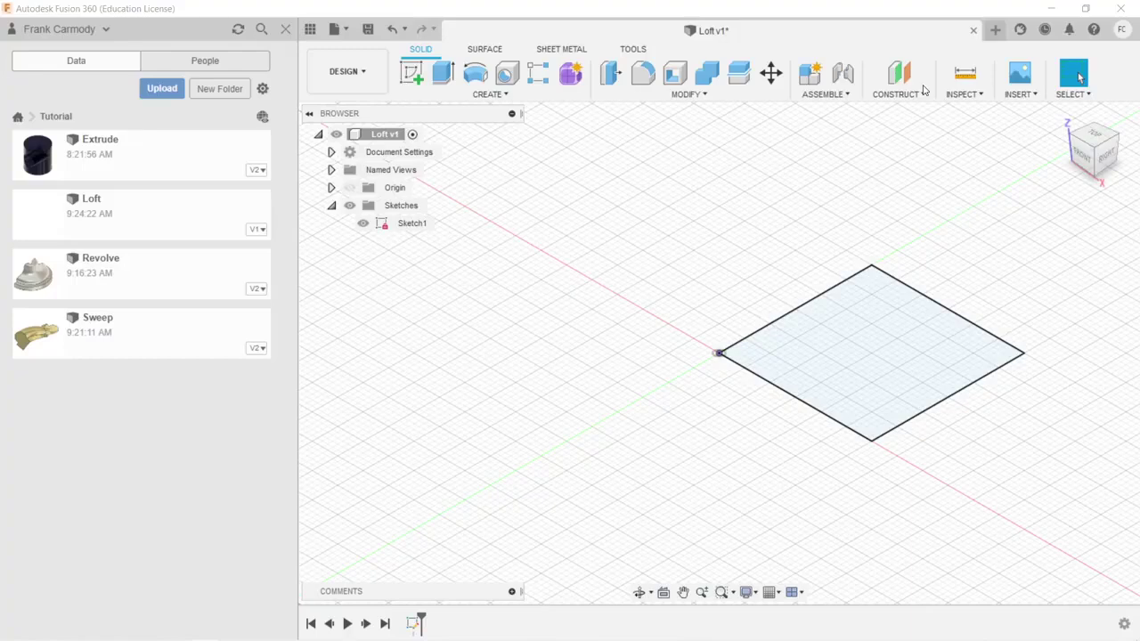
# Create Plane1, an offset plane 1.80 in above the square's profile
pyautogui.click(926, 95)
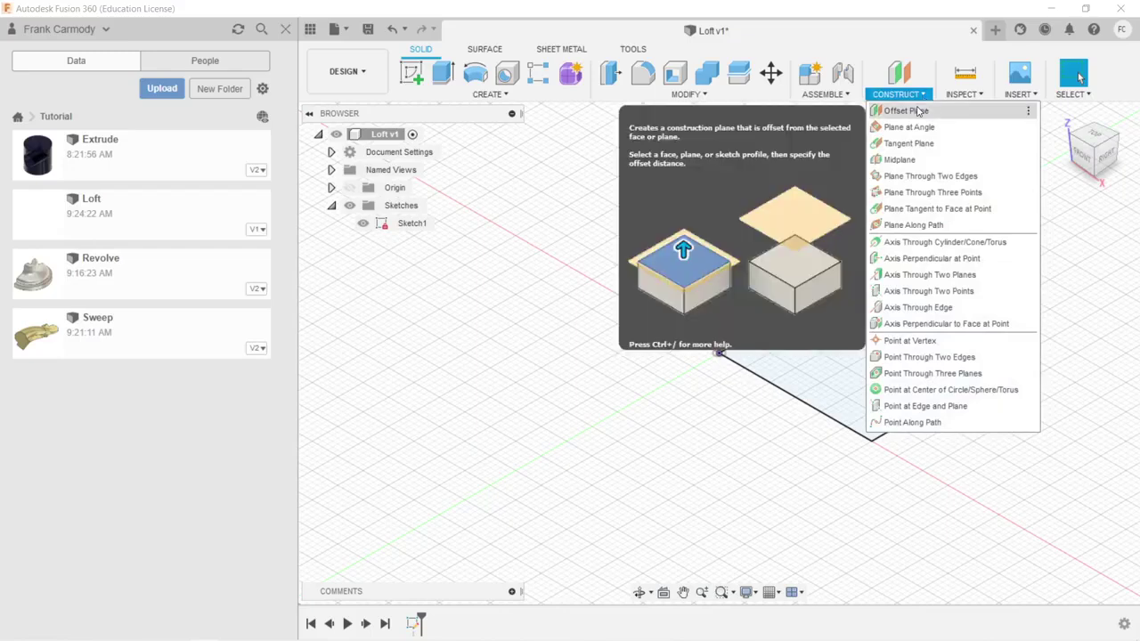
pyautogui.click(919, 110)
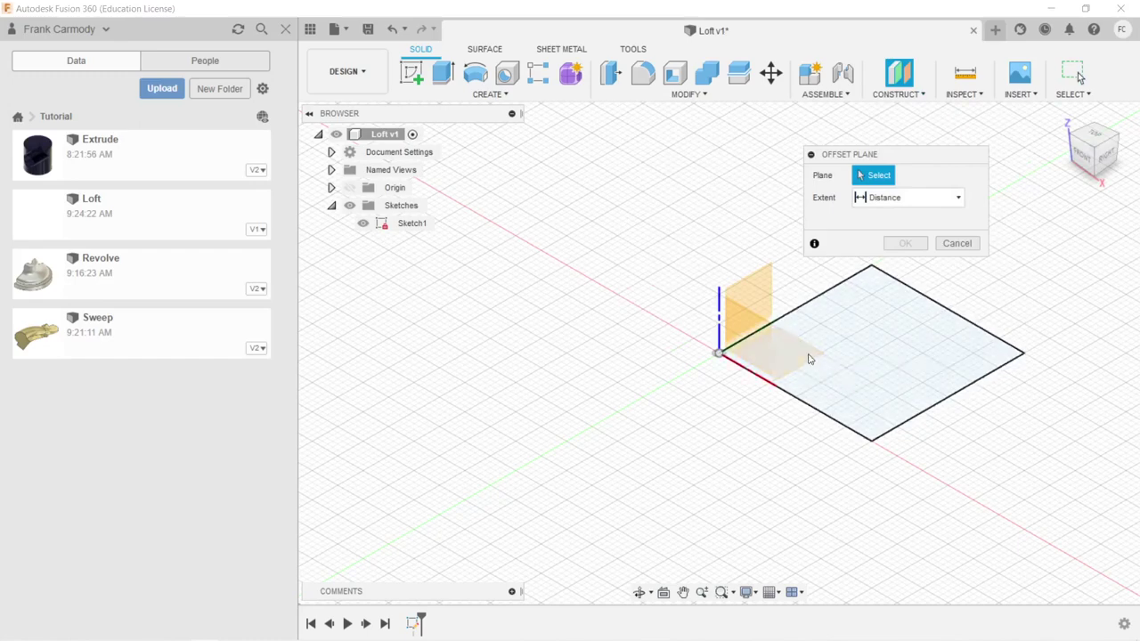
pyautogui.click(809, 359)
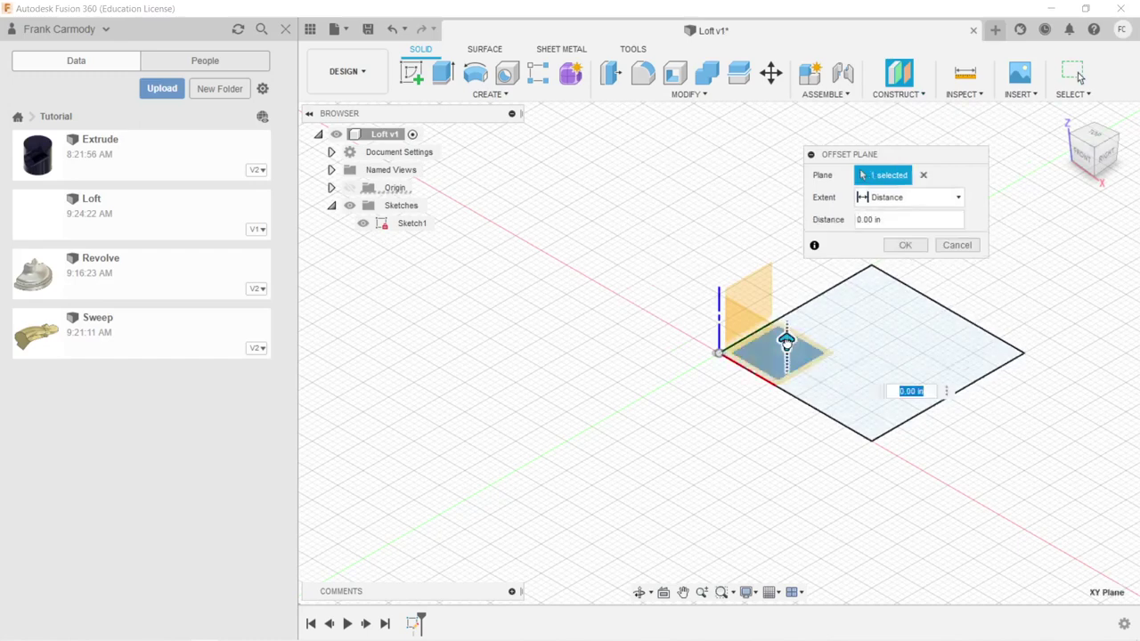
pyautogui.moveTo(787, 341); pyautogui.dragTo(787, 236)
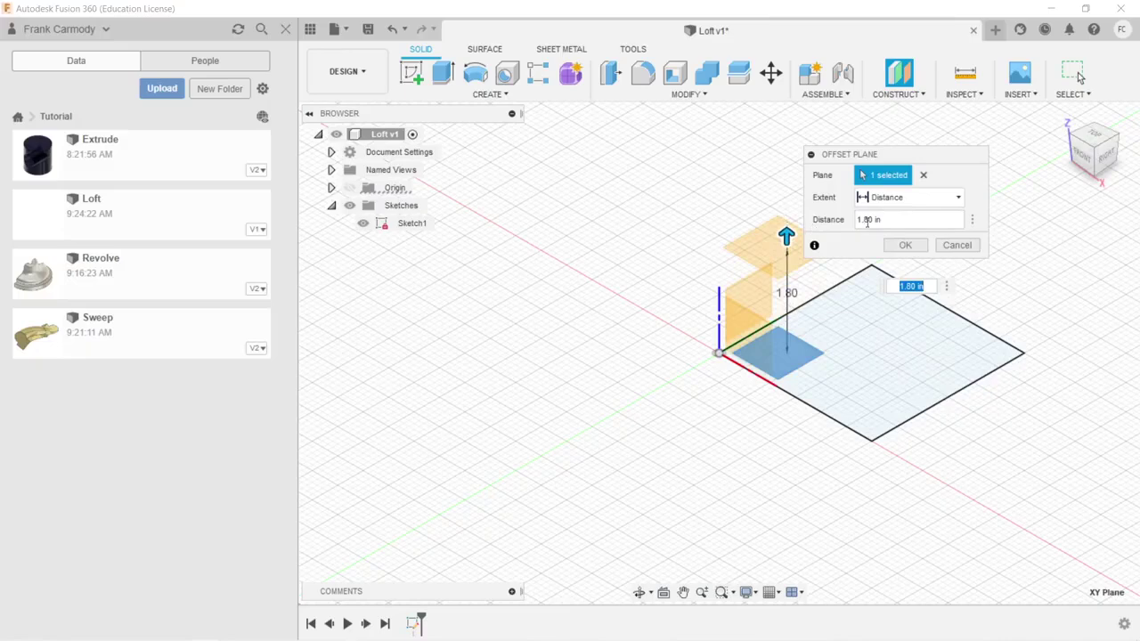
pyautogui.click(871, 220)
pyautogui.moveTo(872, 220); pyautogui.dragTo(853, 223)
pyautogui.press('Return')
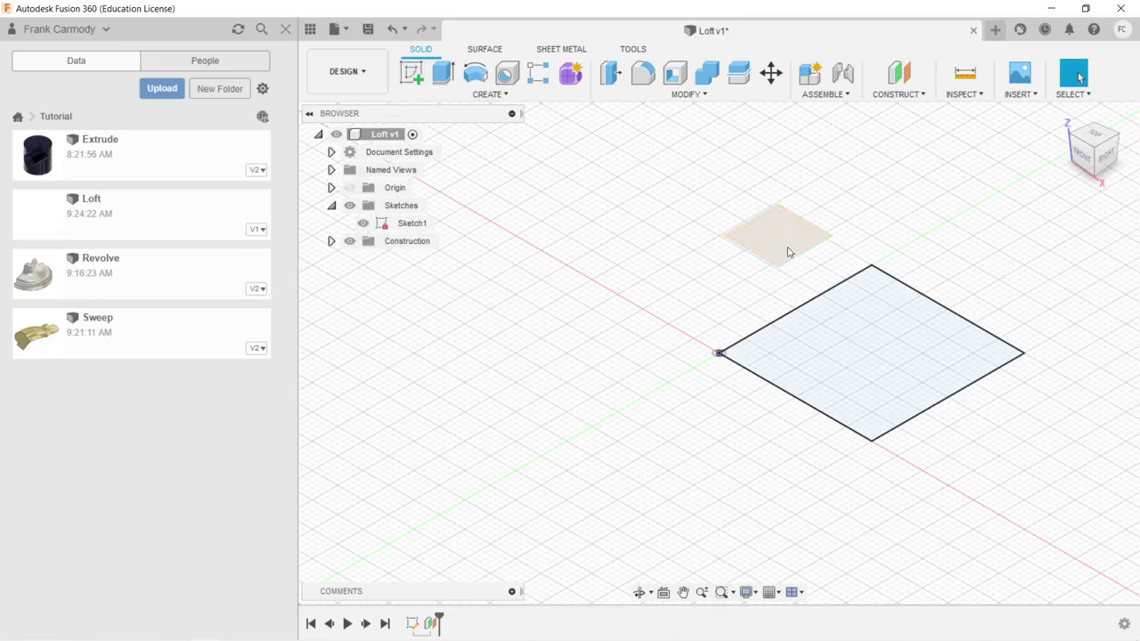
pyautogui.click(789, 253)
# Start Sketch3 on Plane1 and return to the flat top-down view
pyautogui.click(331, 240)
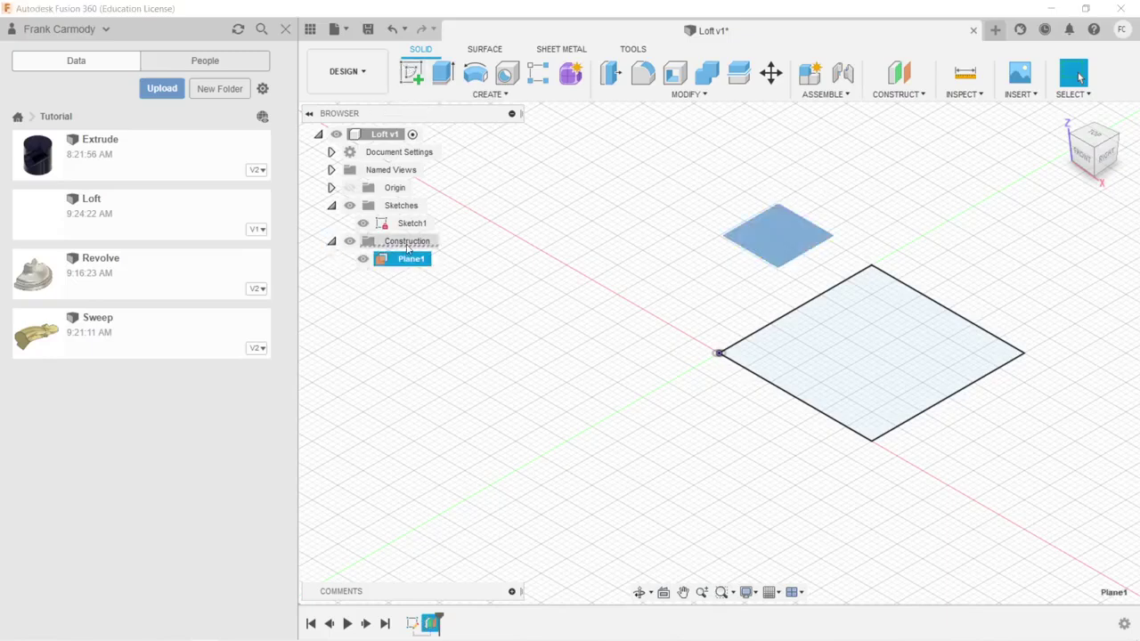
pyautogui.click(415, 261)
pyautogui.click(772, 241)
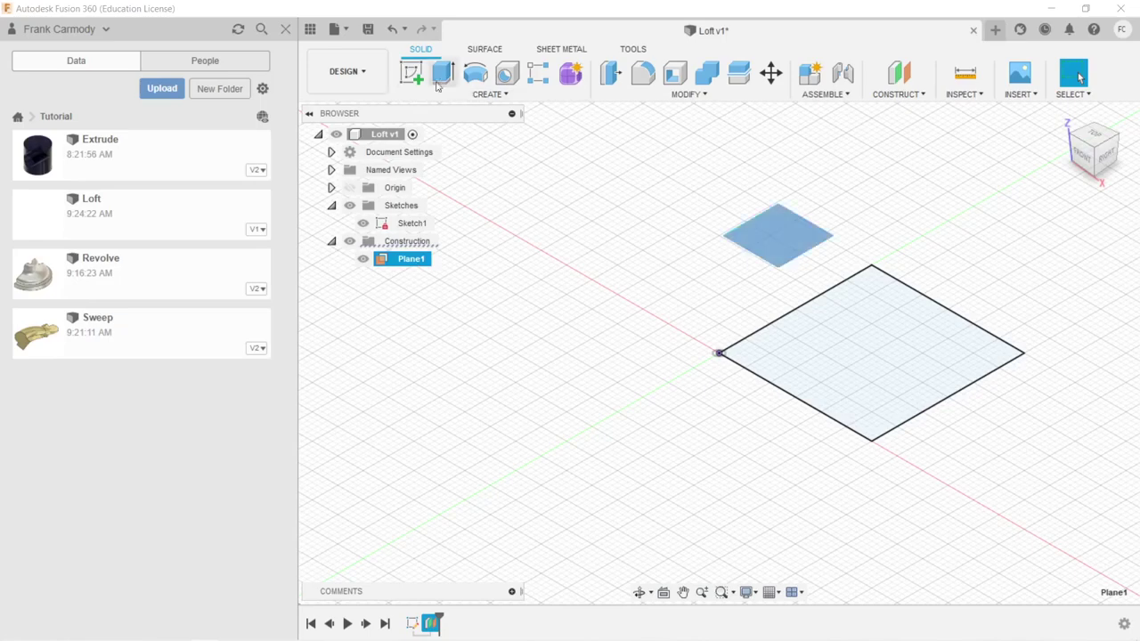
pyautogui.click(413, 75)
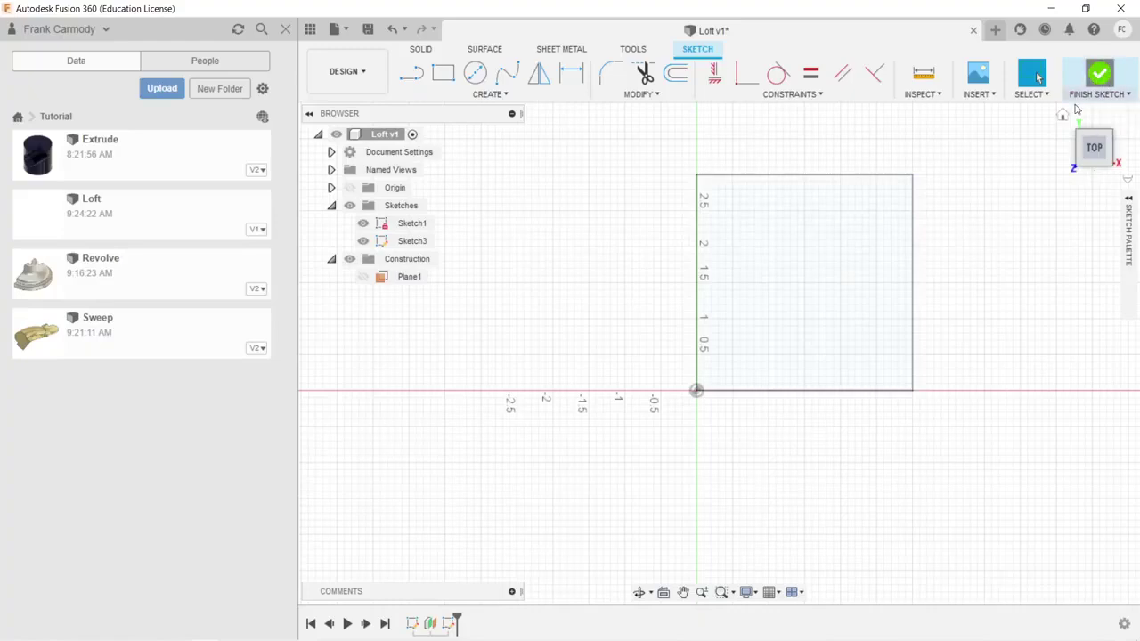
pyautogui.click(1097, 123)
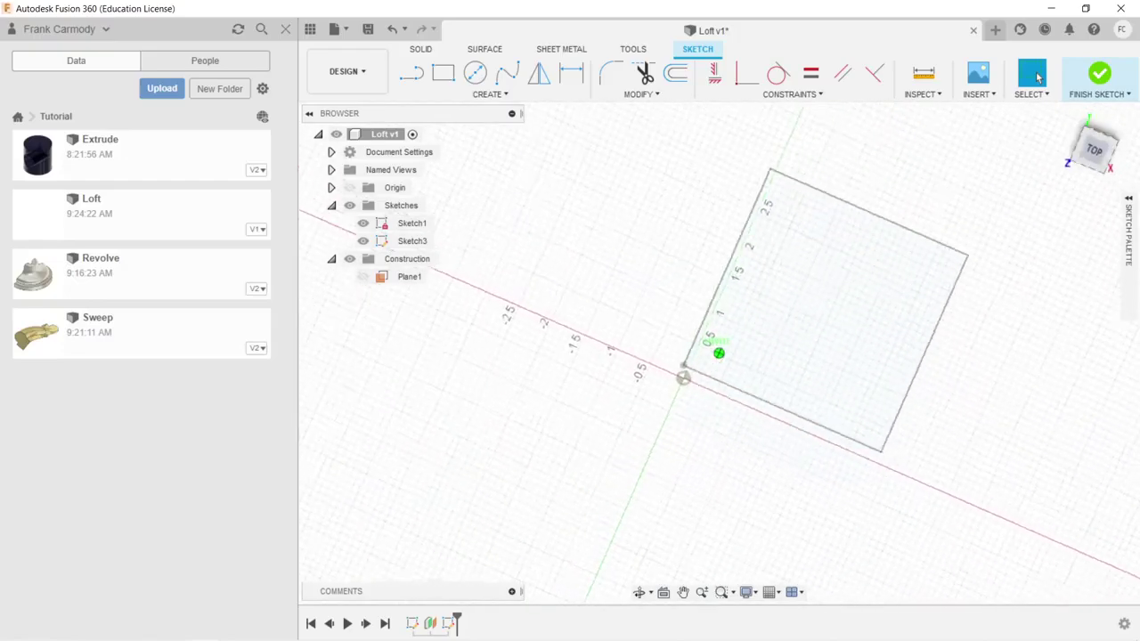
pyautogui.click(1092, 153)
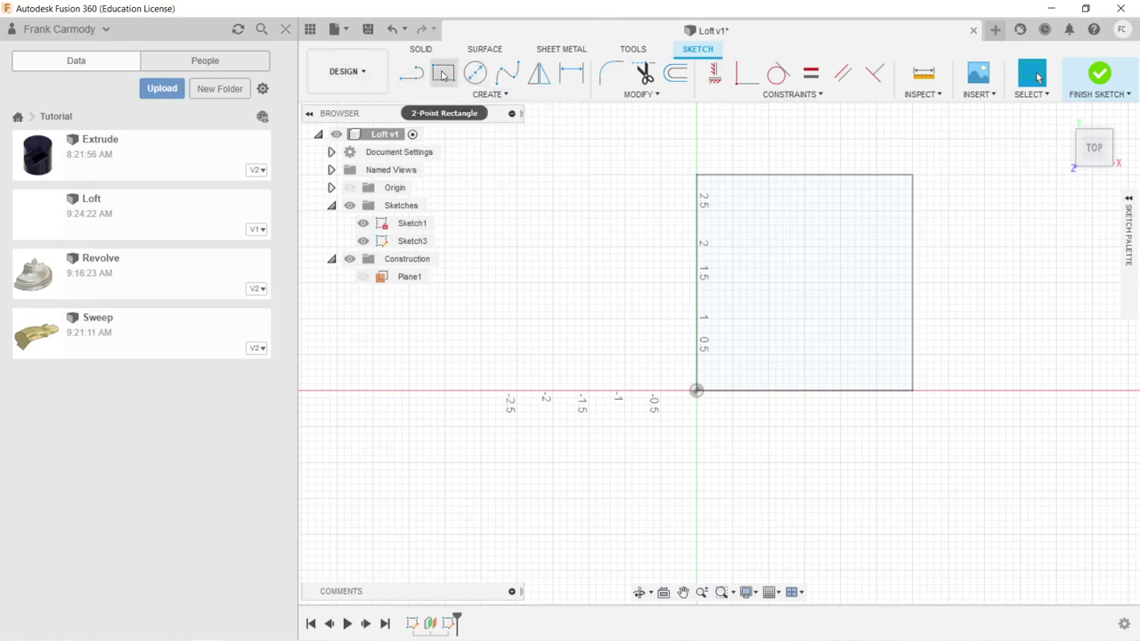
# Draw a smaller two-corner rectangle inside the large square's outline
pyautogui.click(444, 75)
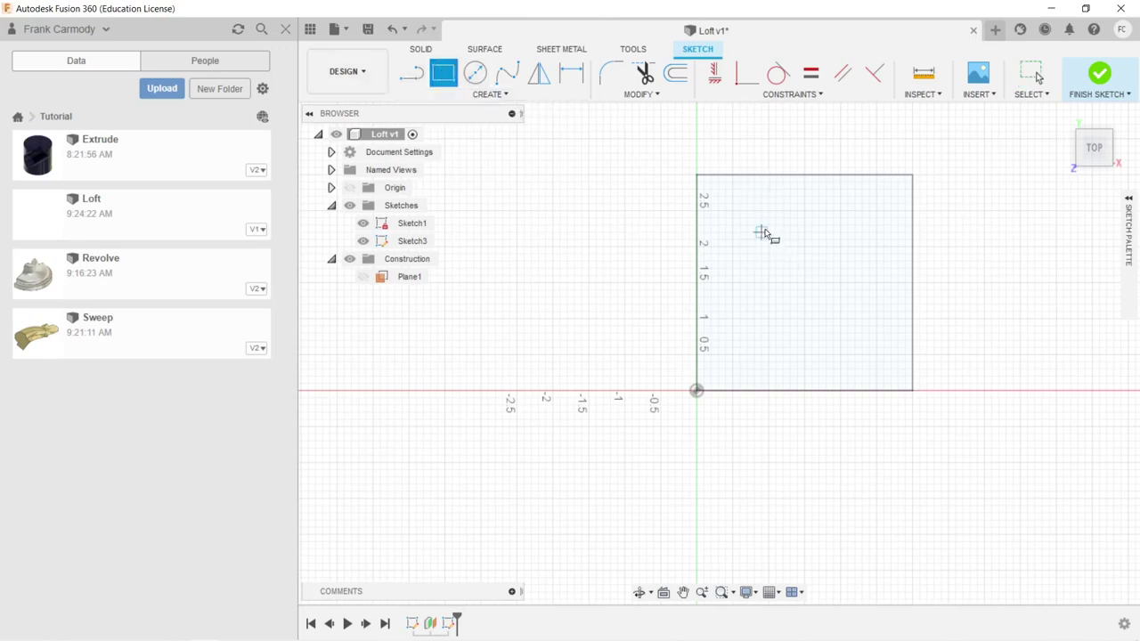
pyautogui.click(761, 233)
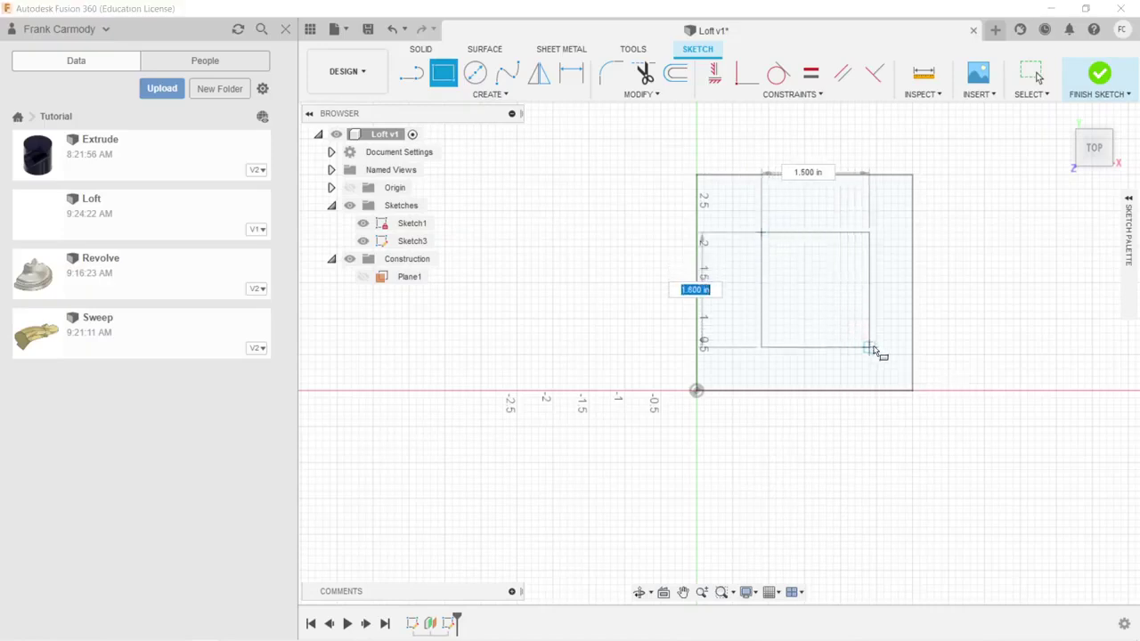
pyautogui.click(872, 349)
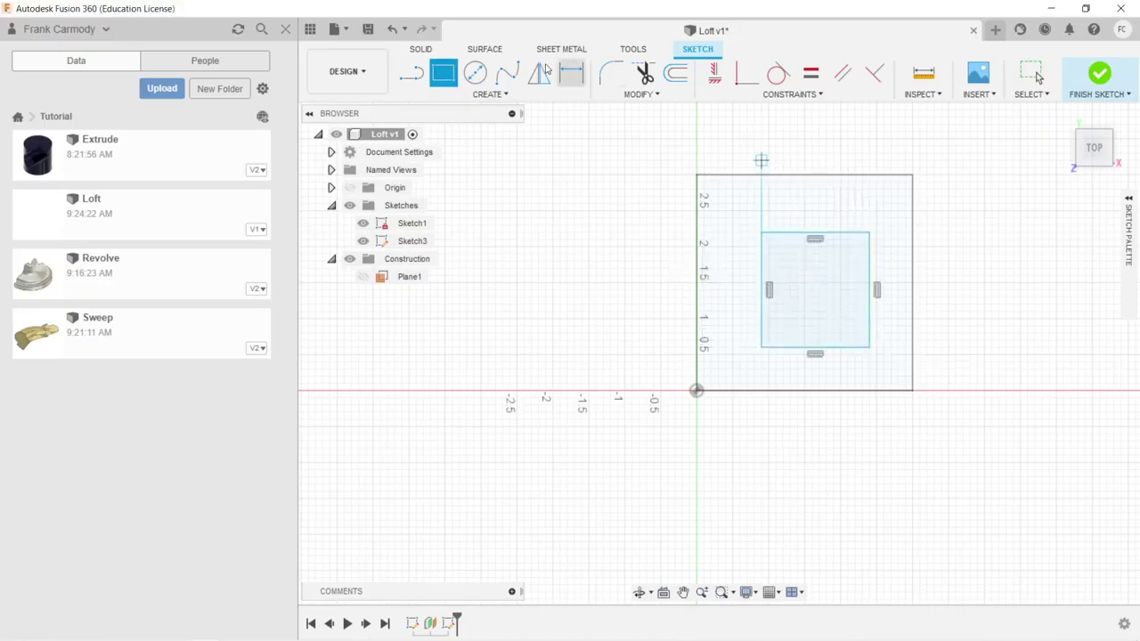
pyautogui.click(648, 95)
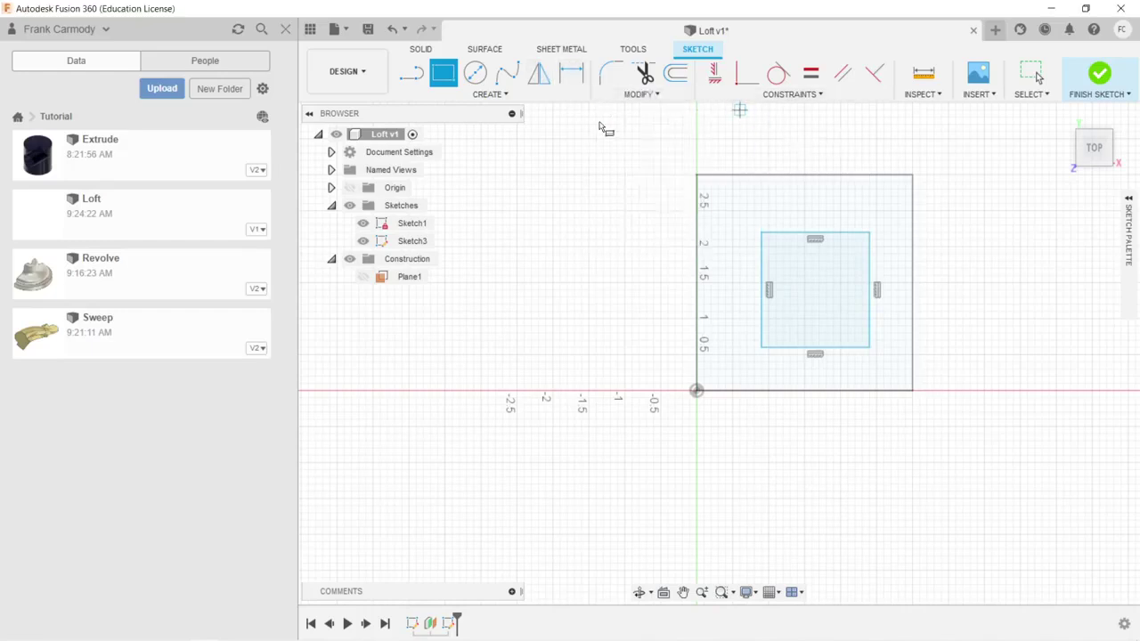
pyautogui.rightClick(596, 131)
pyautogui.click(537, 131)
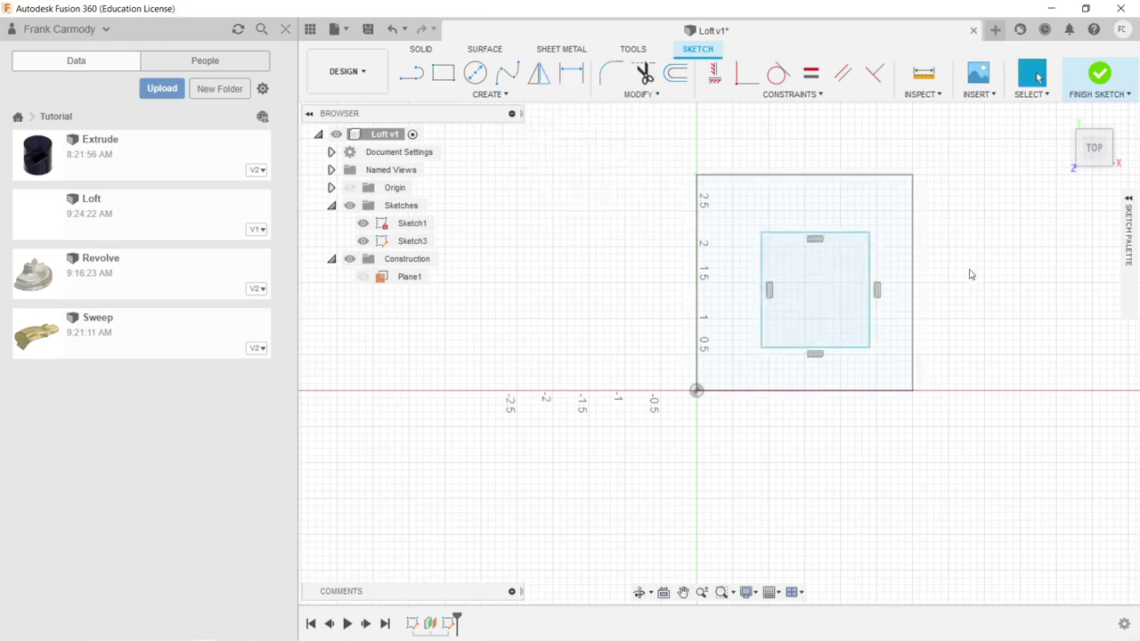
# Offset the smaller rectangle 2.00 in from the large square's left and top edges
pyautogui.click(571, 73)
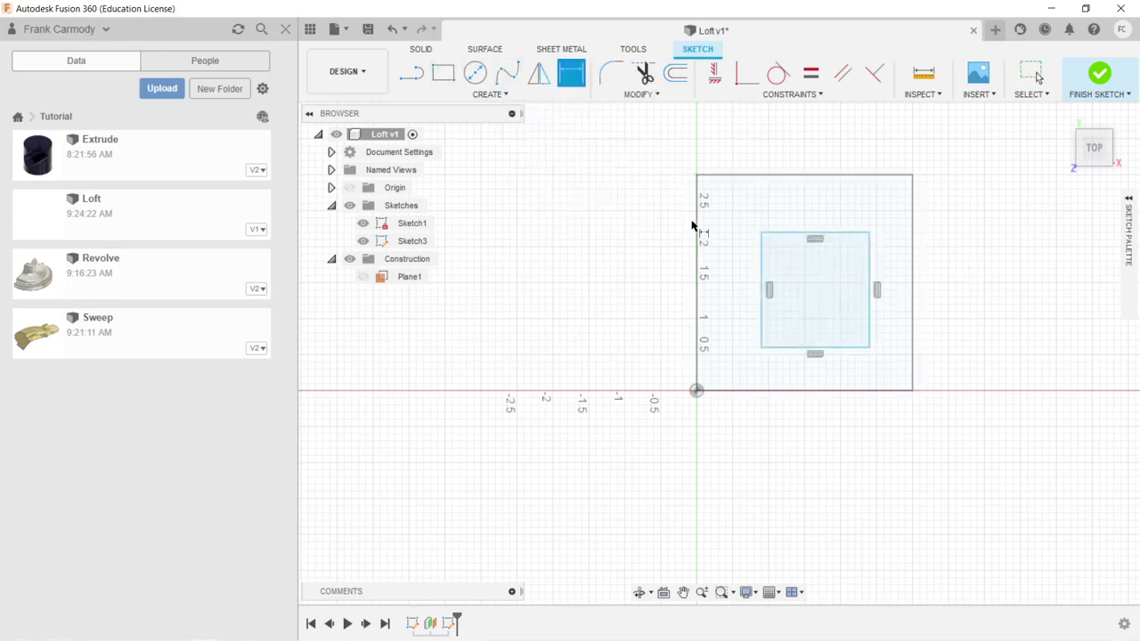
pyautogui.click(698, 298)
pyautogui.click(762, 303)
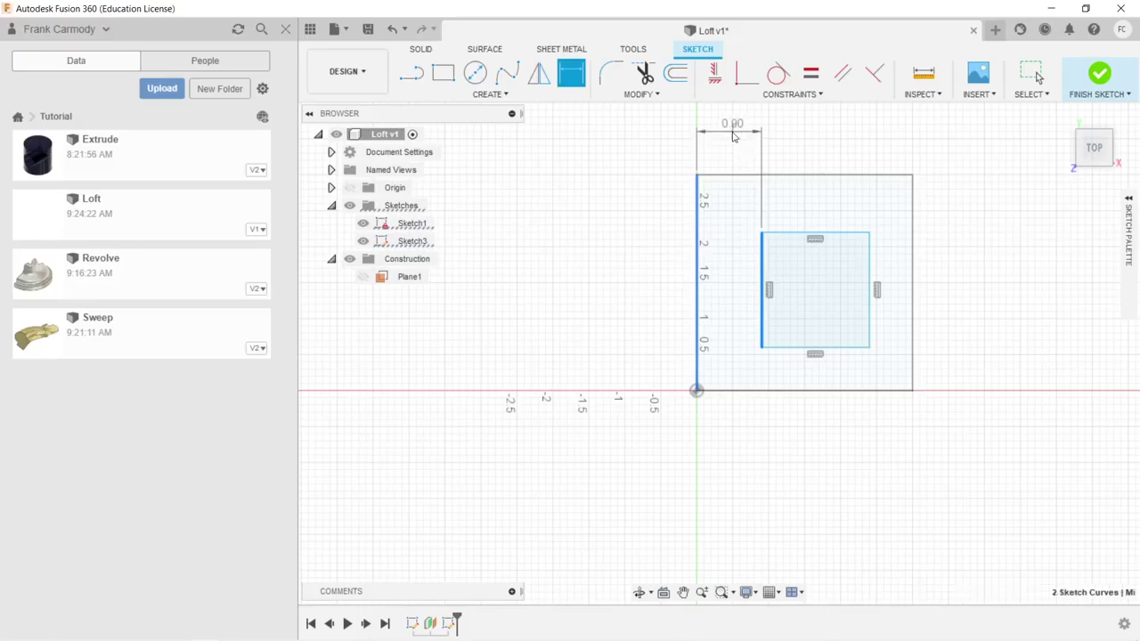
pyautogui.click(731, 132)
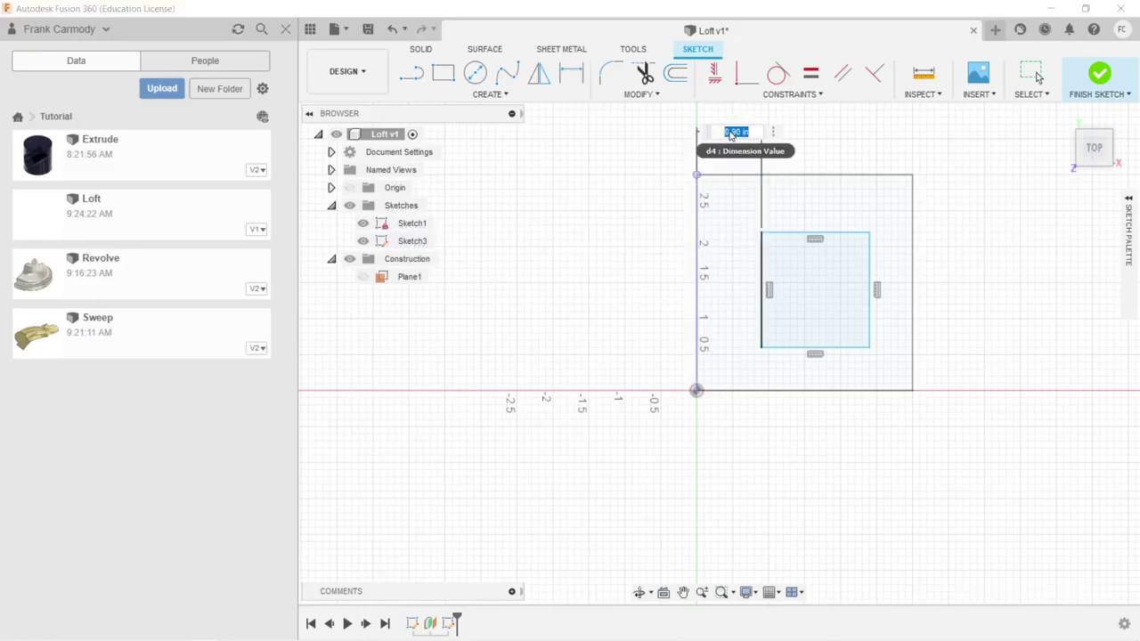
pyautogui.write('2')
pyautogui.press('Return')
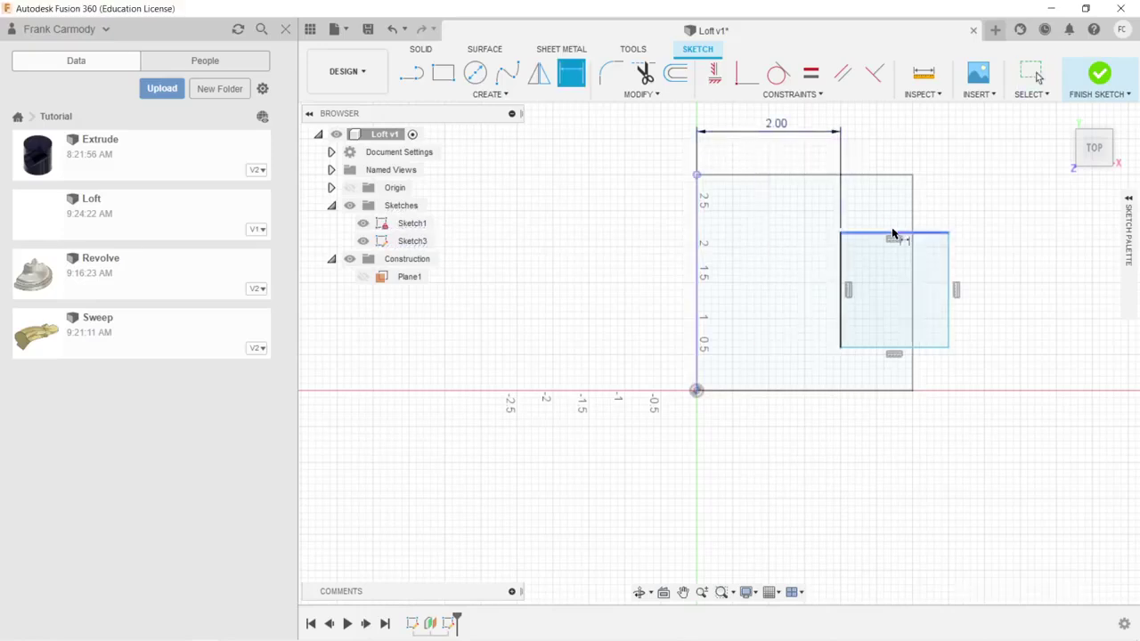
pyautogui.click(893, 233)
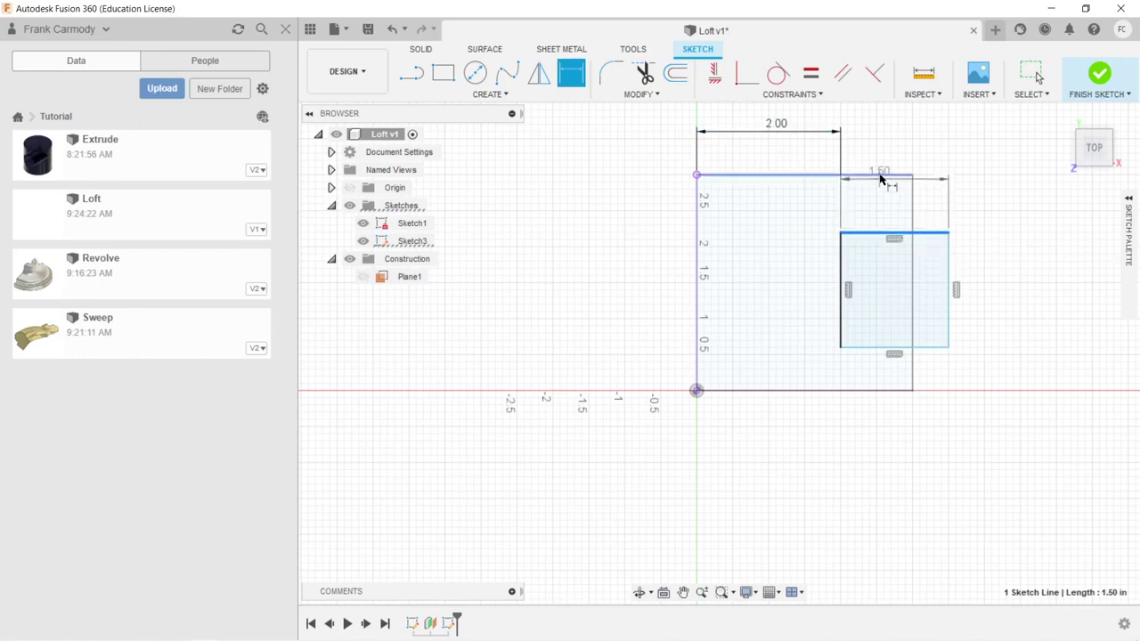
pyautogui.click(887, 175)
pyautogui.click(1004, 204)
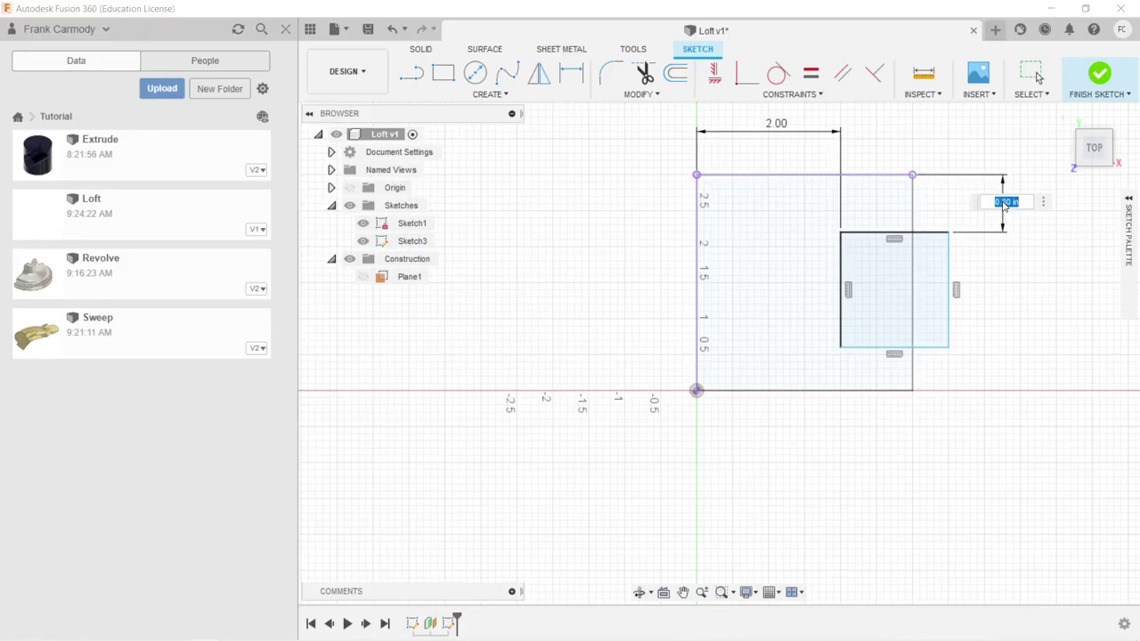
pyautogui.write('2')
pyautogui.press('Return')
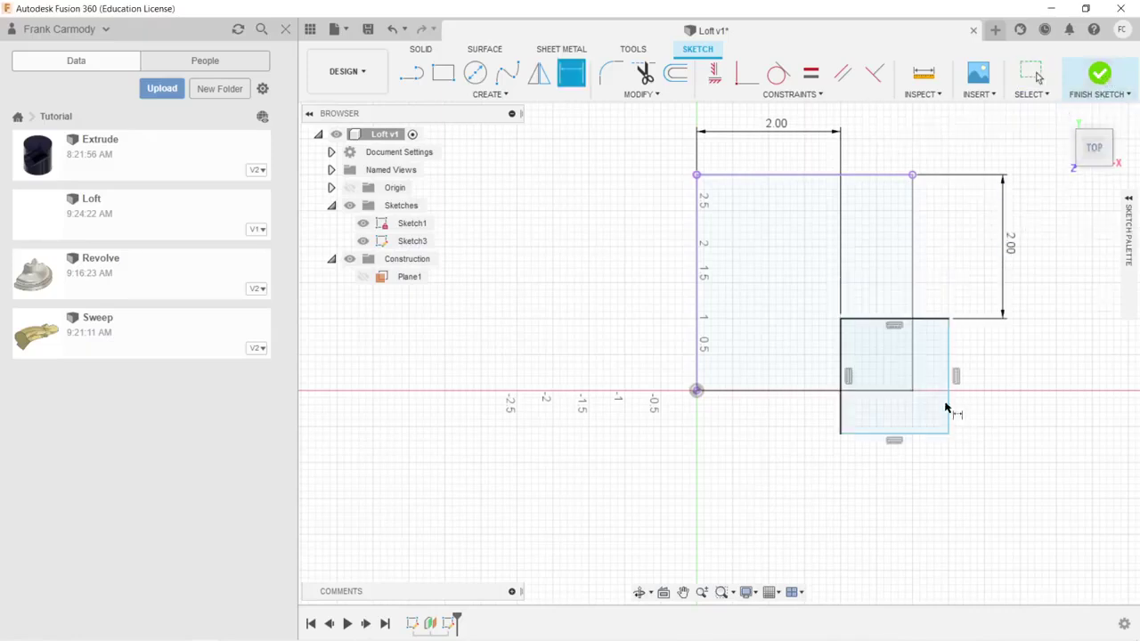
# Set the smaller rectangle's height to 1.50 in and begin its width dimension
pyautogui.click(951, 400)
pyautogui.click(1010, 385)
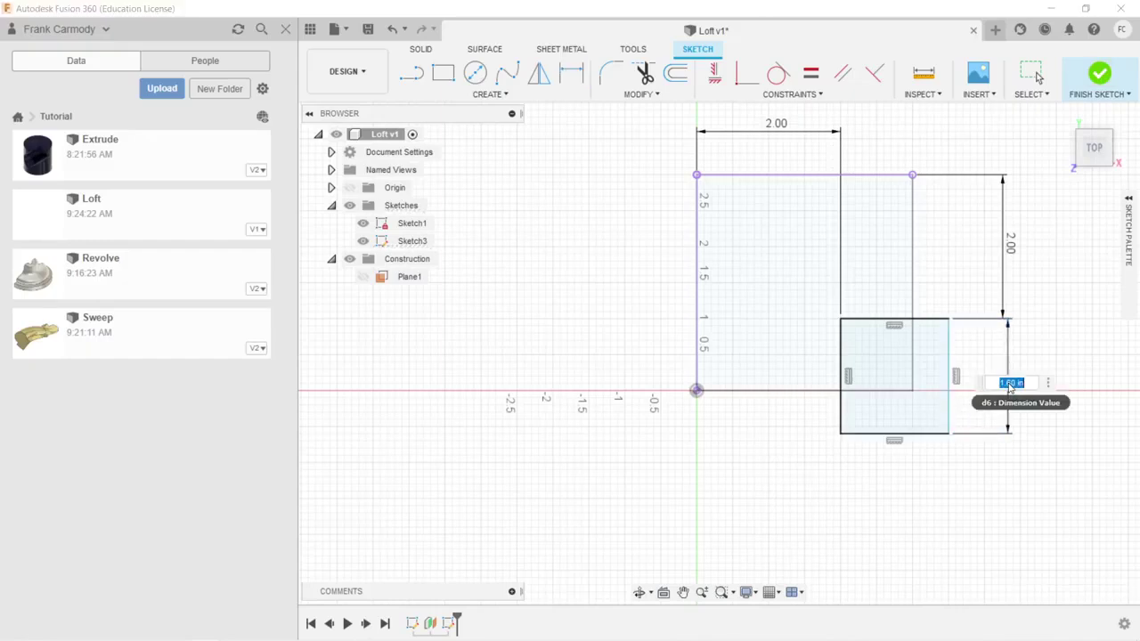
pyautogui.press('BackSpace')
pyautogui.press('Return')
pyautogui.press('Return')
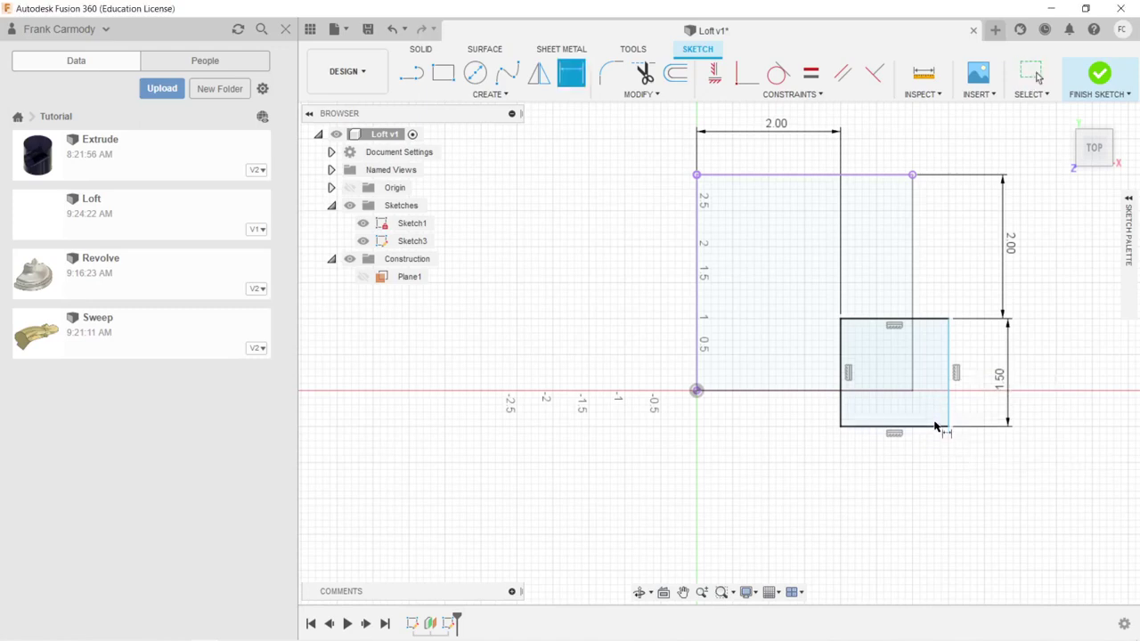
pyautogui.click(935, 426)
pyautogui.click(906, 478)
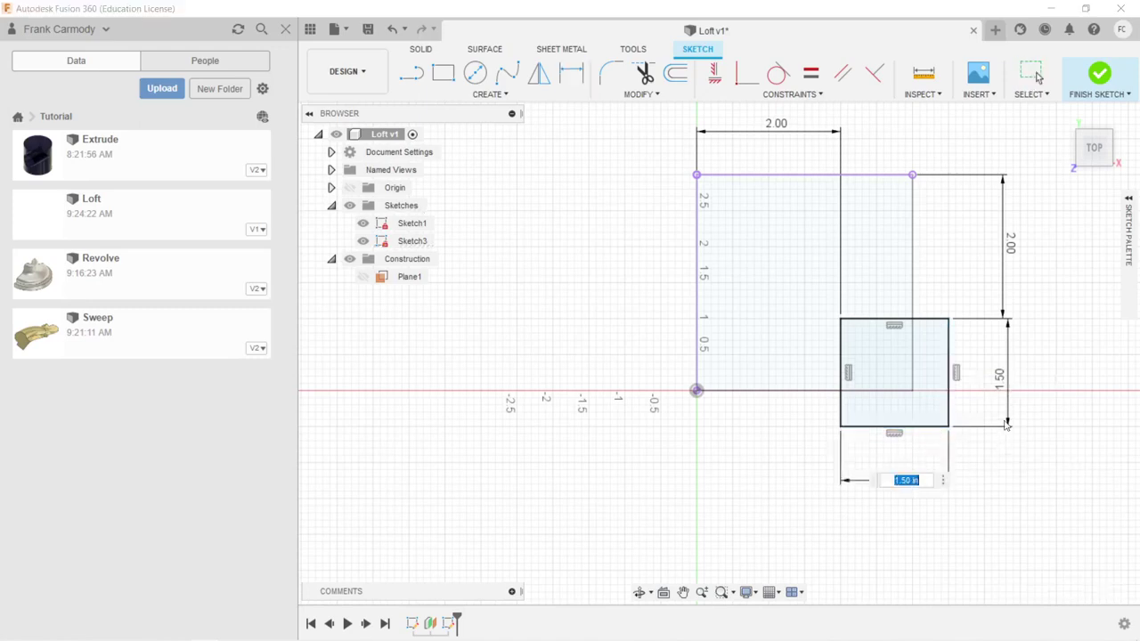
# Finish Sketch3 and check the sketches from the side before returning home
pyautogui.click(1099, 75)
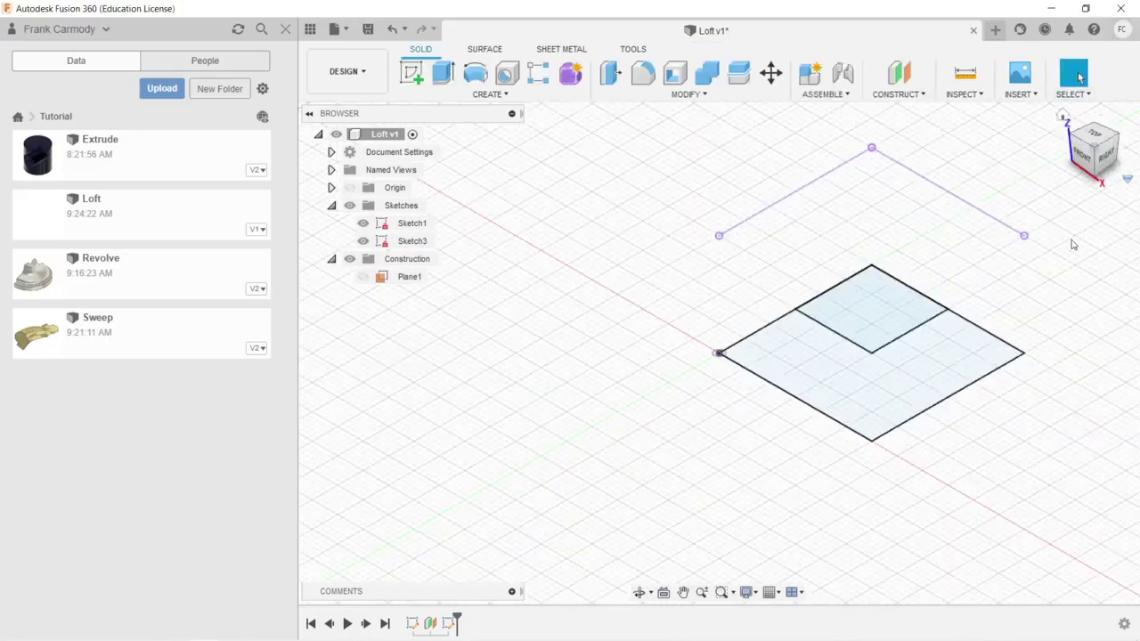
pyautogui.click(1066, 155)
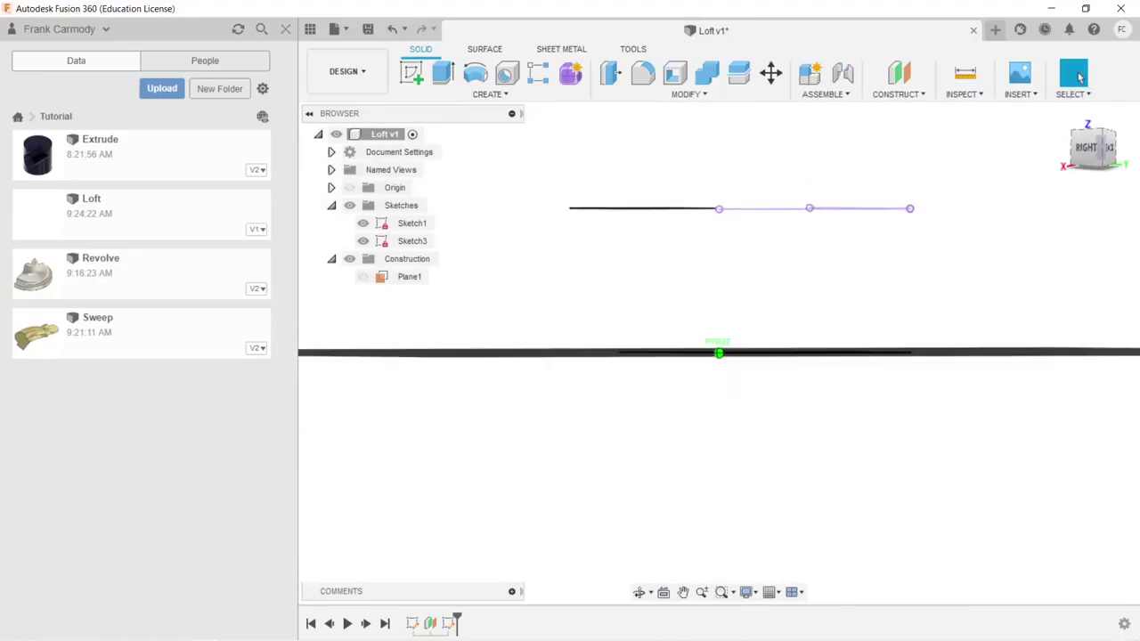
pyautogui.click(1063, 116)
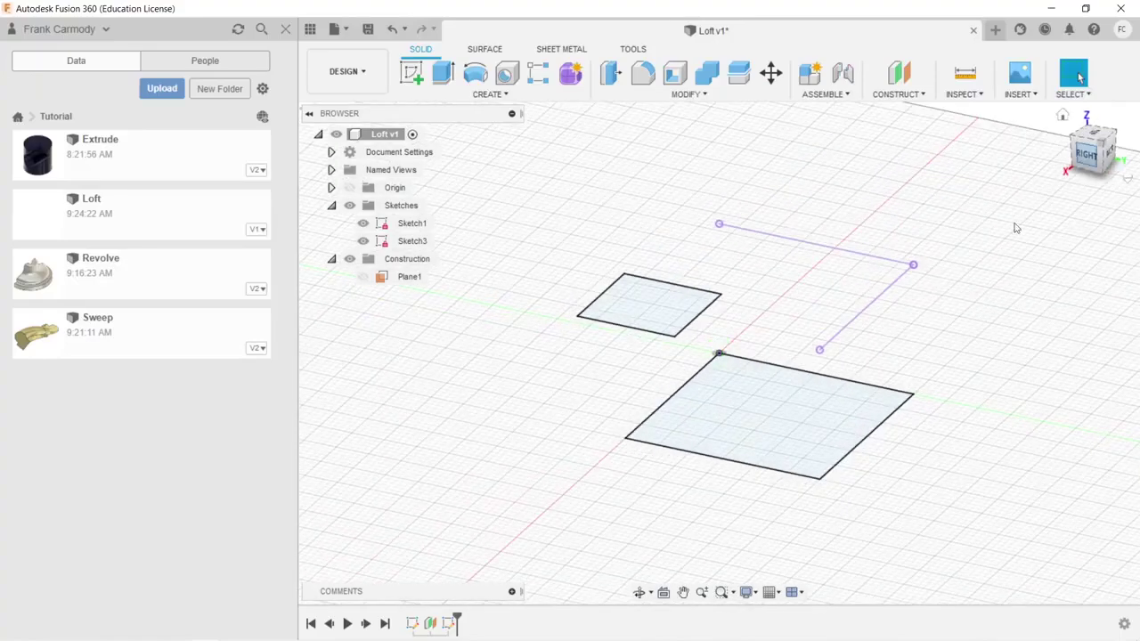
# Create Plane2 offset 5 in from the base XY plane
pyautogui.click(899, 74)
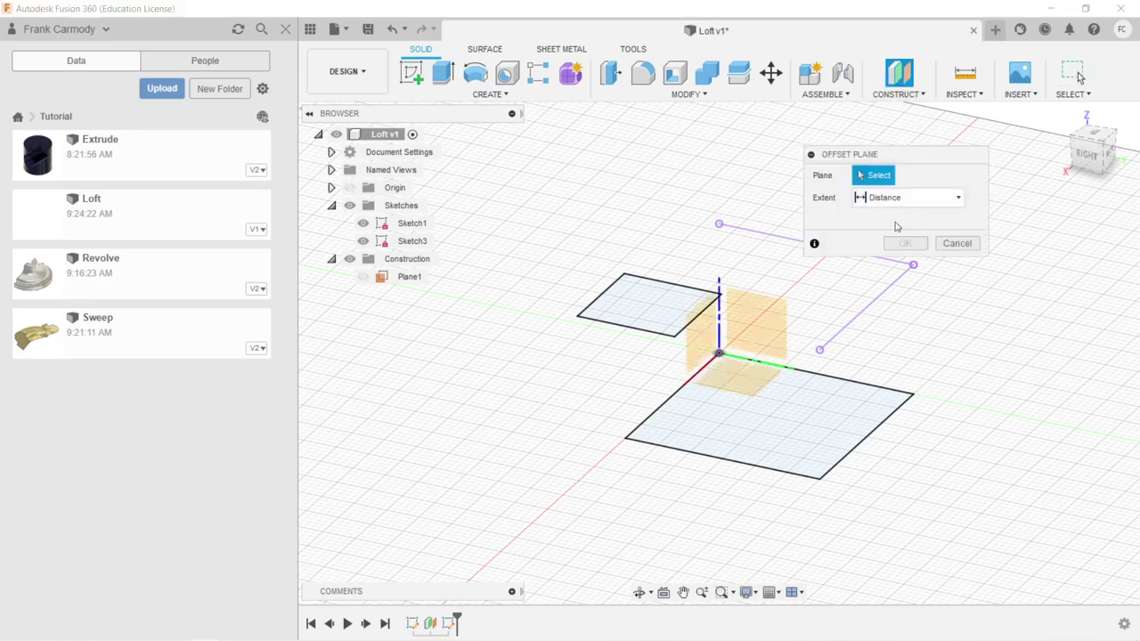
pyautogui.click(749, 384)
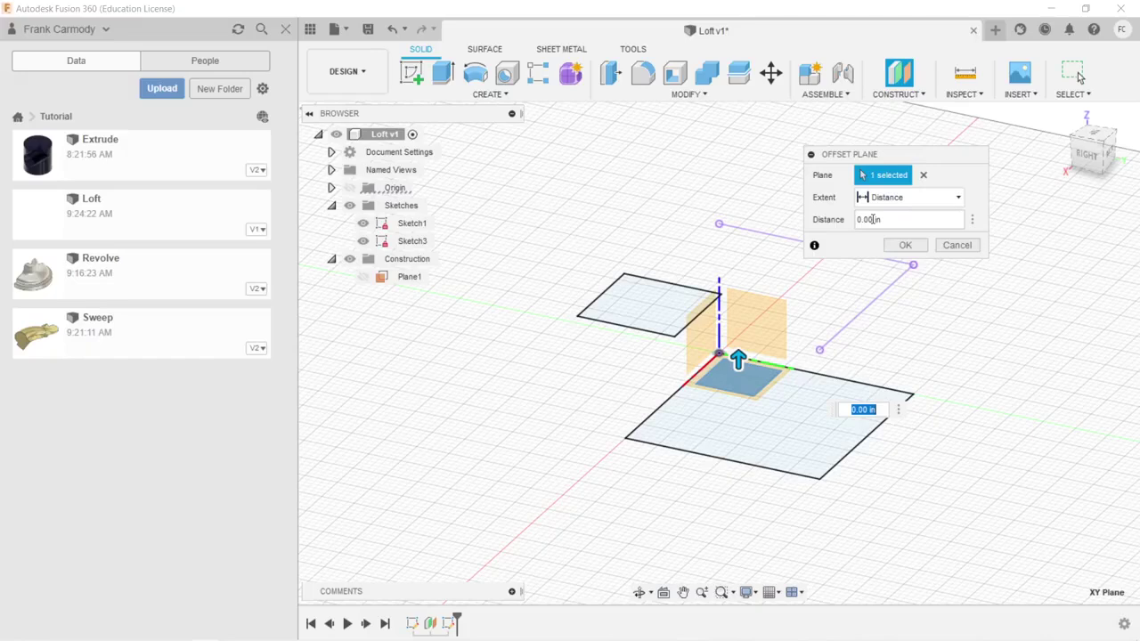
pyautogui.doubleClick(872, 219)
pyautogui.write('5')
pyautogui.press('Return')
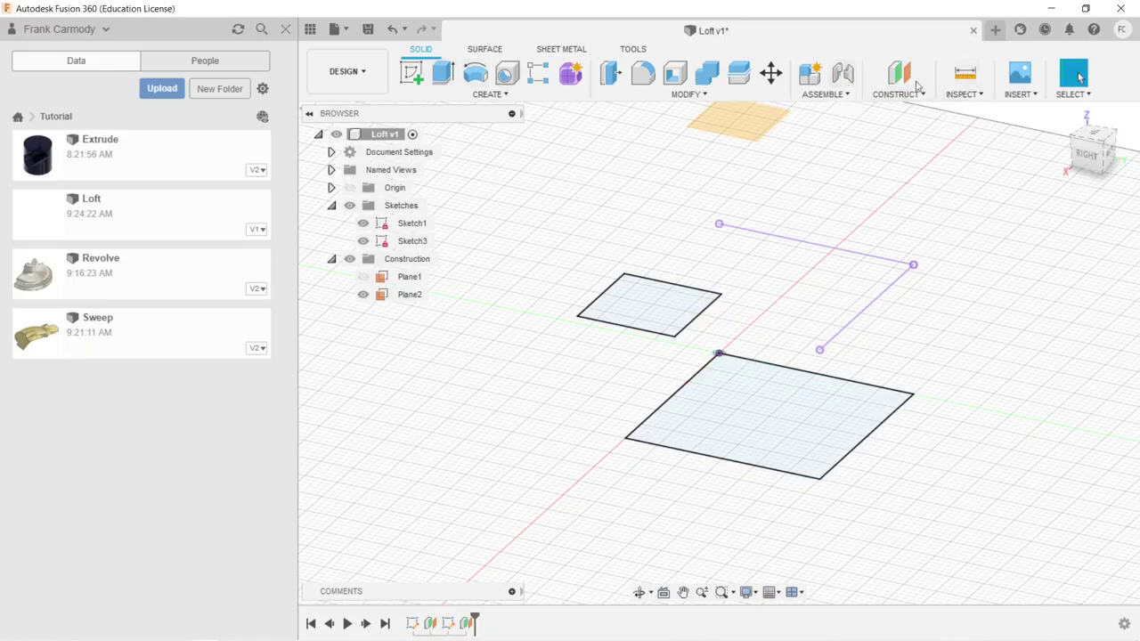
# Start Sketch4 on Plane2 and draw a small circle below the rectangles
pyautogui.click(411, 73)
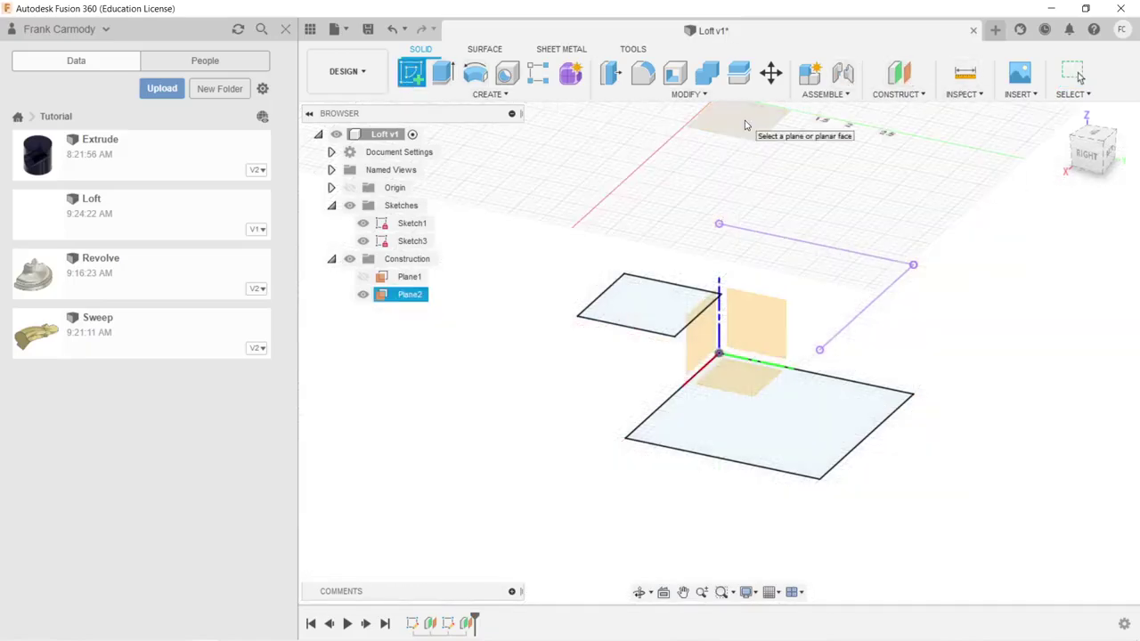
pyautogui.click(750, 122)
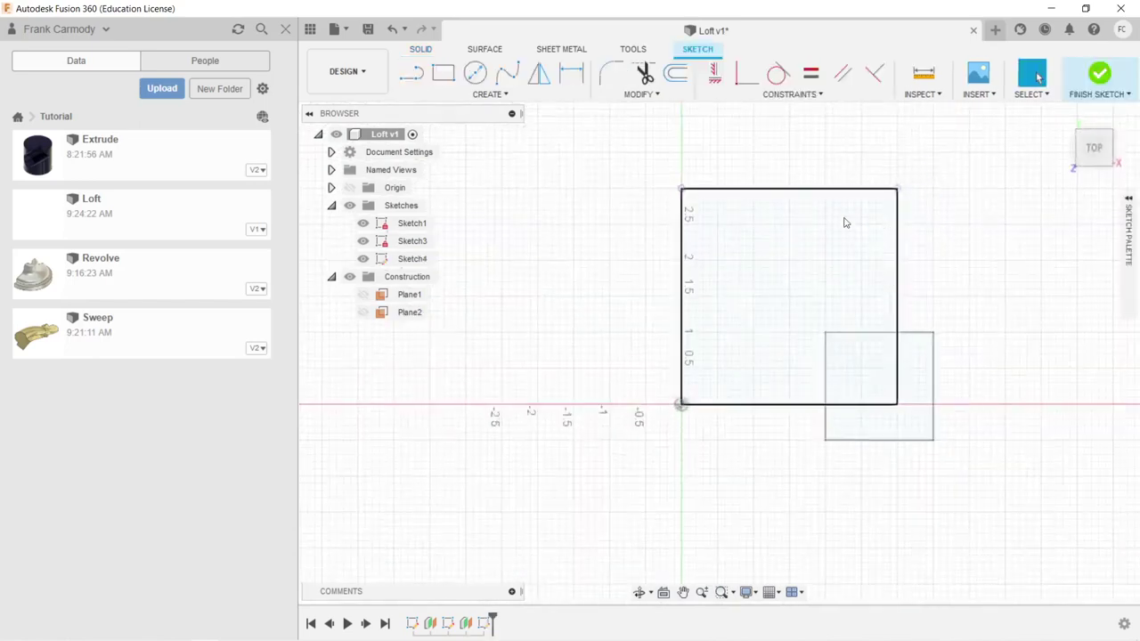
pyautogui.click(479, 76)
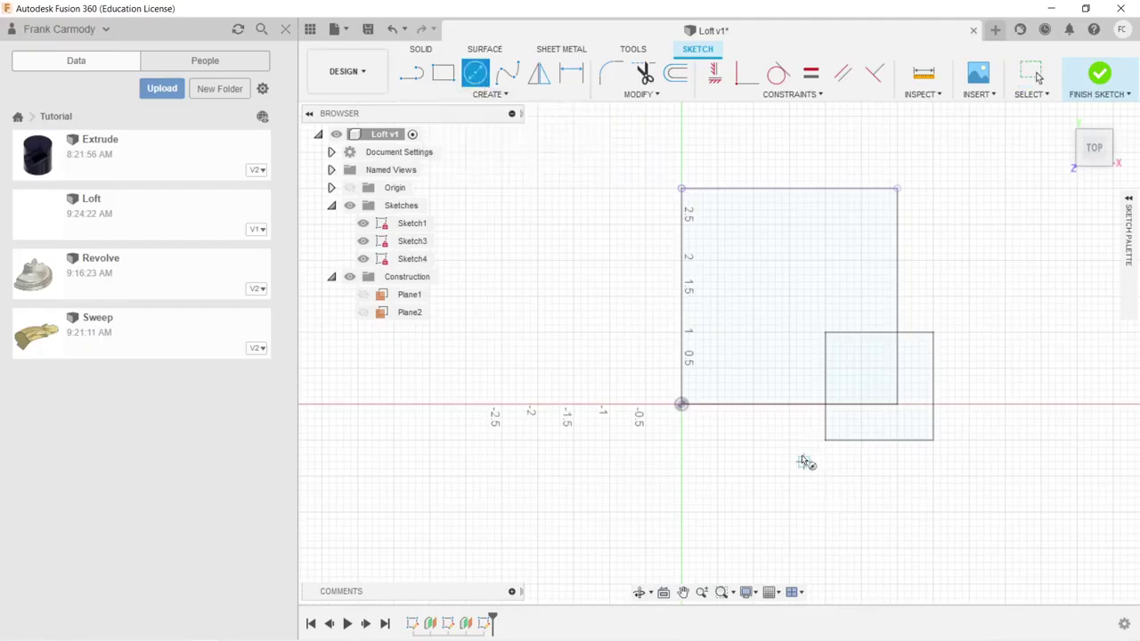
pyautogui.click(805, 460)
pyautogui.press('Return')
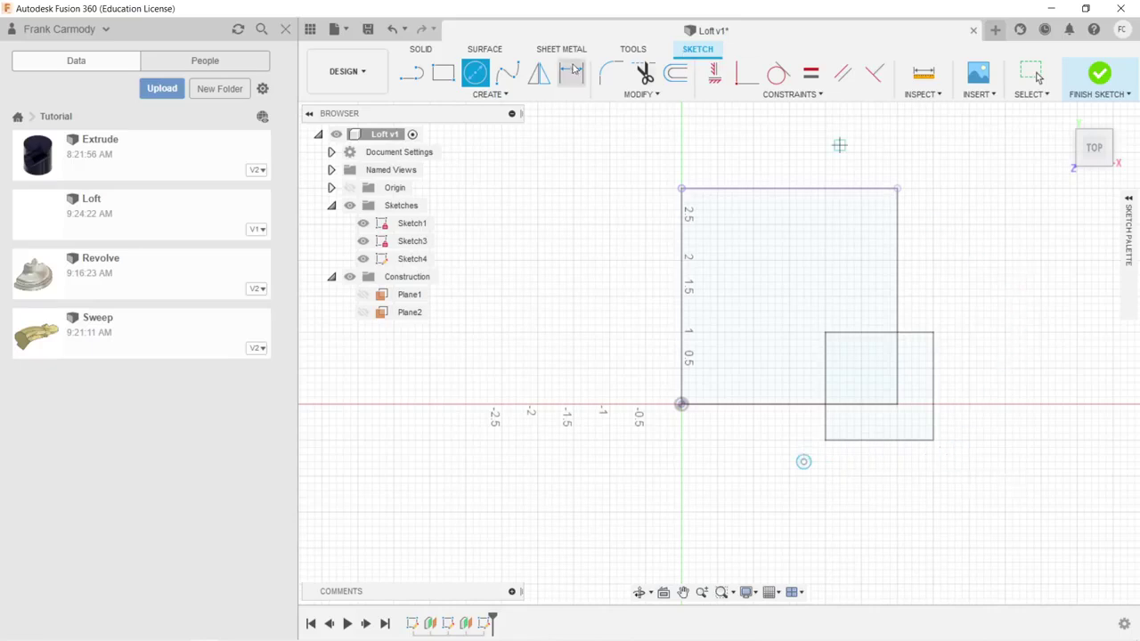
# Set the circle's diameter to 0.50 in
pyautogui.press('d')
pyautogui.click(818, 470)
pyautogui.click(865, 482)
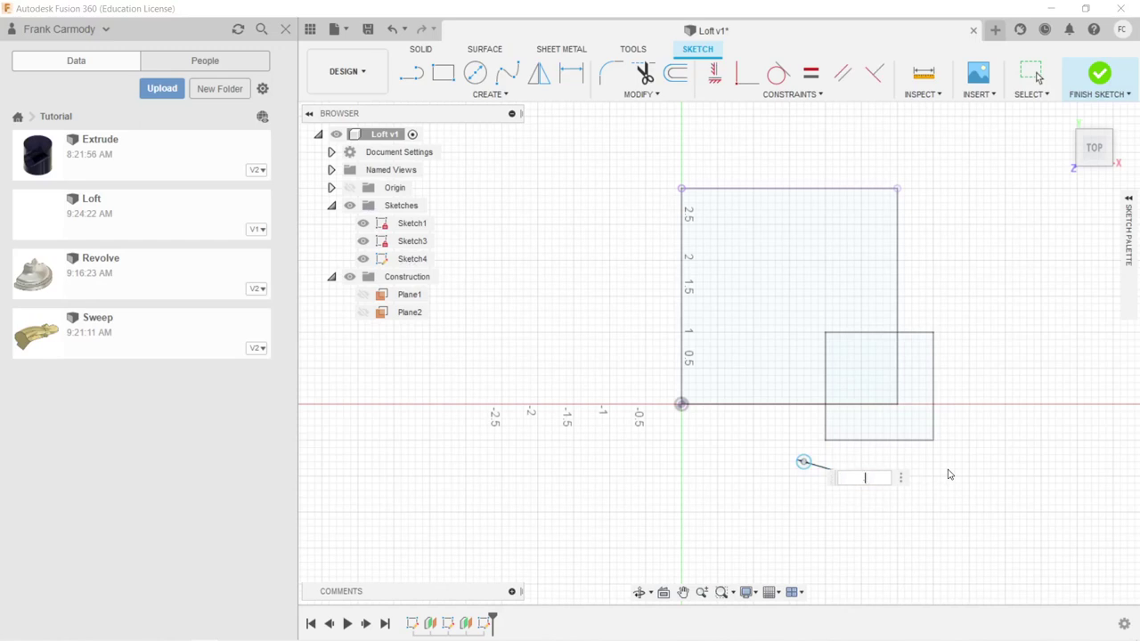
pyautogui.write('.5')
pyautogui.press('Return')
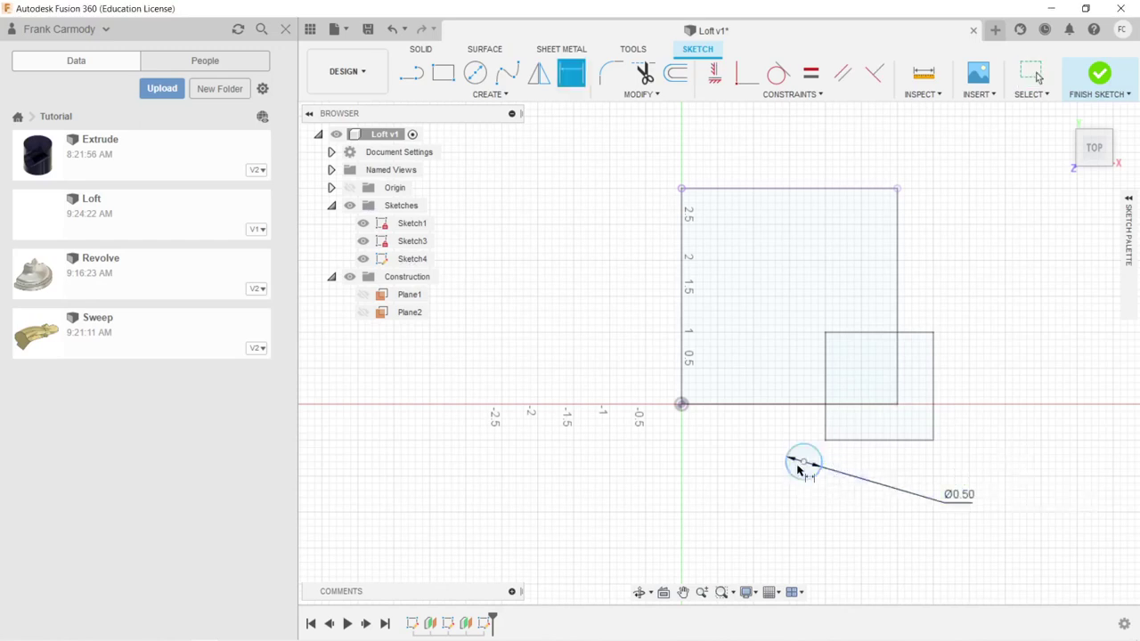
# Place the circle's centre 1.00 in from the smaller square's right and bottom edges, then finish
pyautogui.click(804, 462)
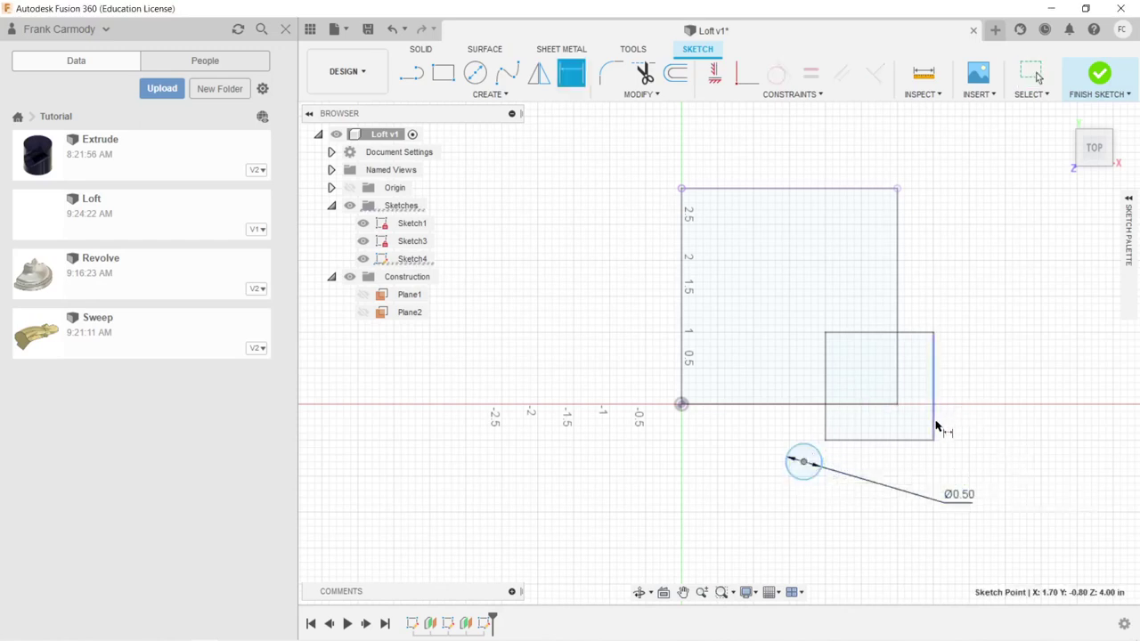
pyautogui.click(933, 428)
pyautogui.click(891, 527)
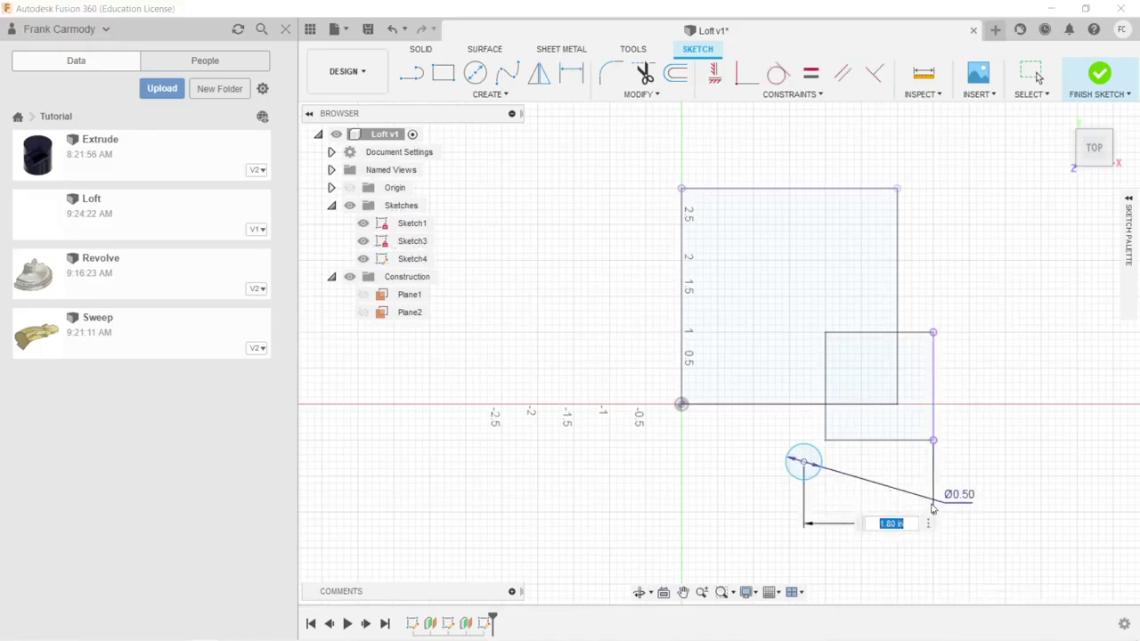
pyautogui.write('1')
pyautogui.press('Return')
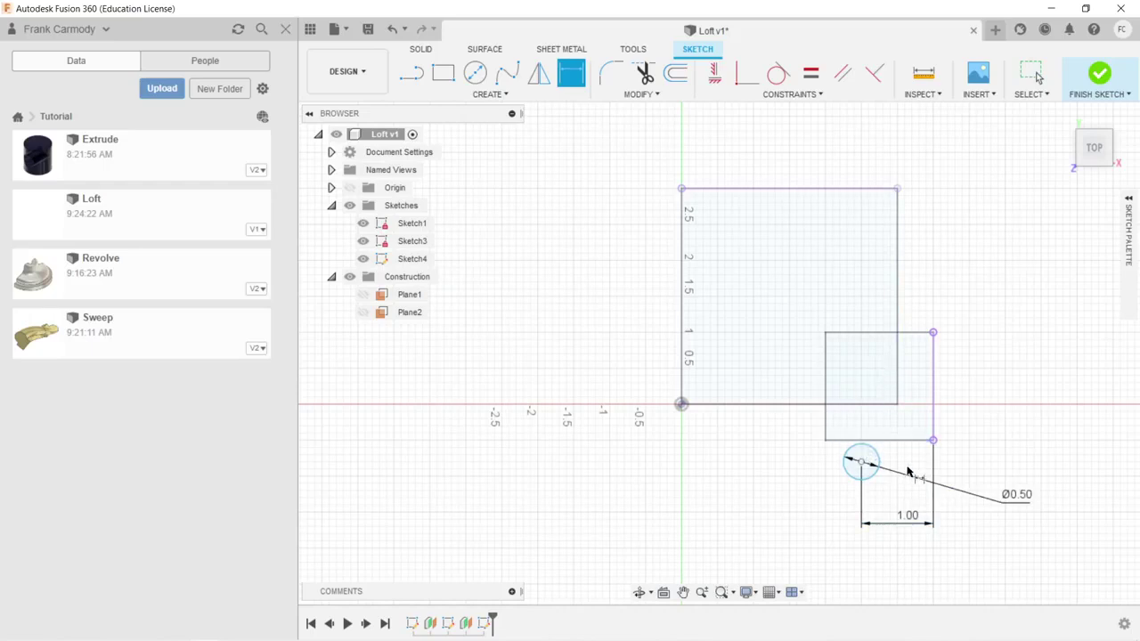
pyautogui.click(850, 445)
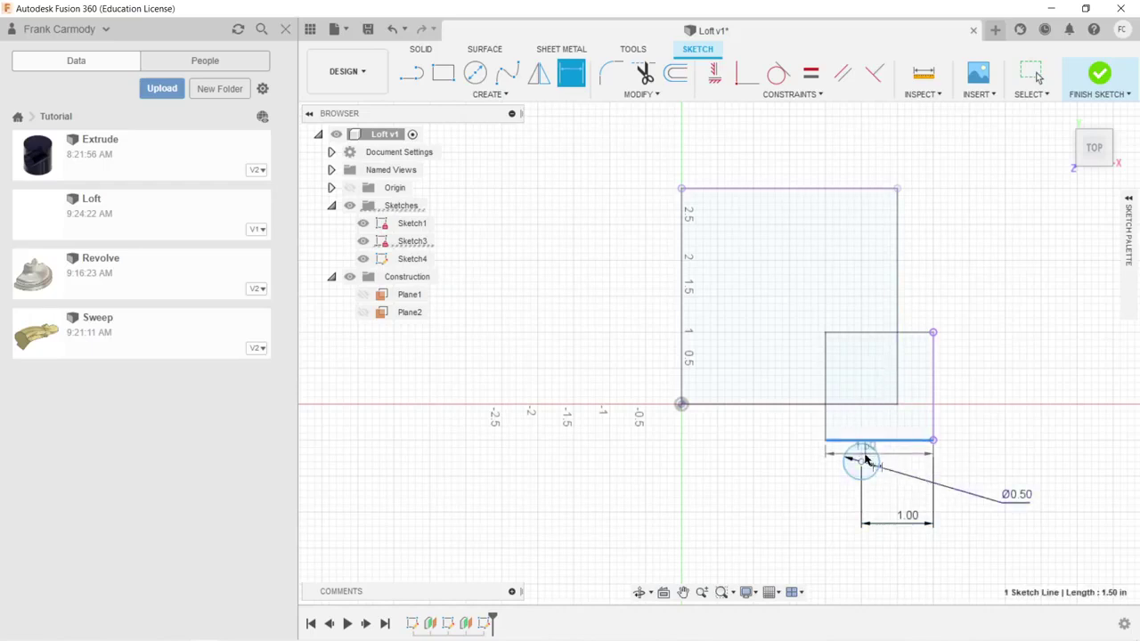
pyautogui.click(861, 461)
pyautogui.click(809, 480)
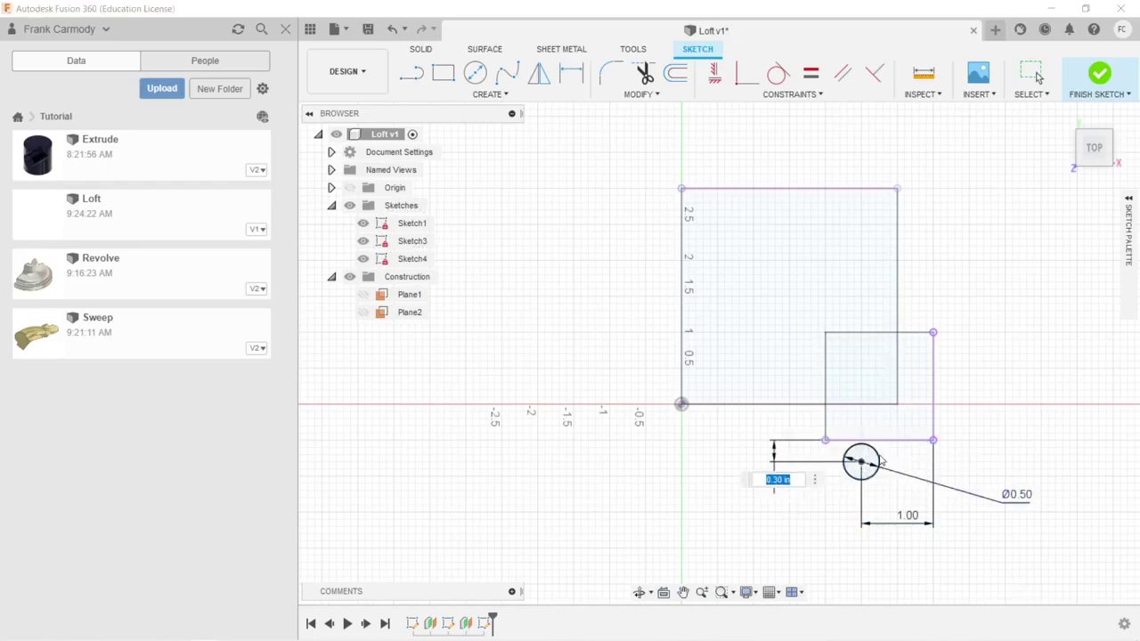
pyautogui.write('1')
pyautogui.press('Return')
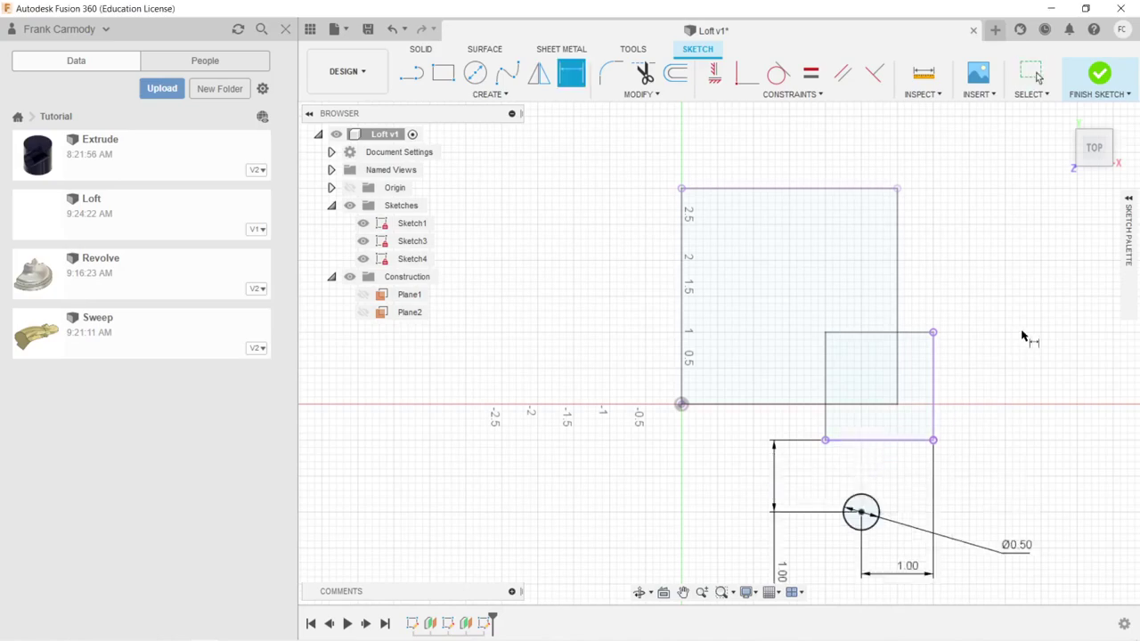
pyautogui.click(1099, 75)
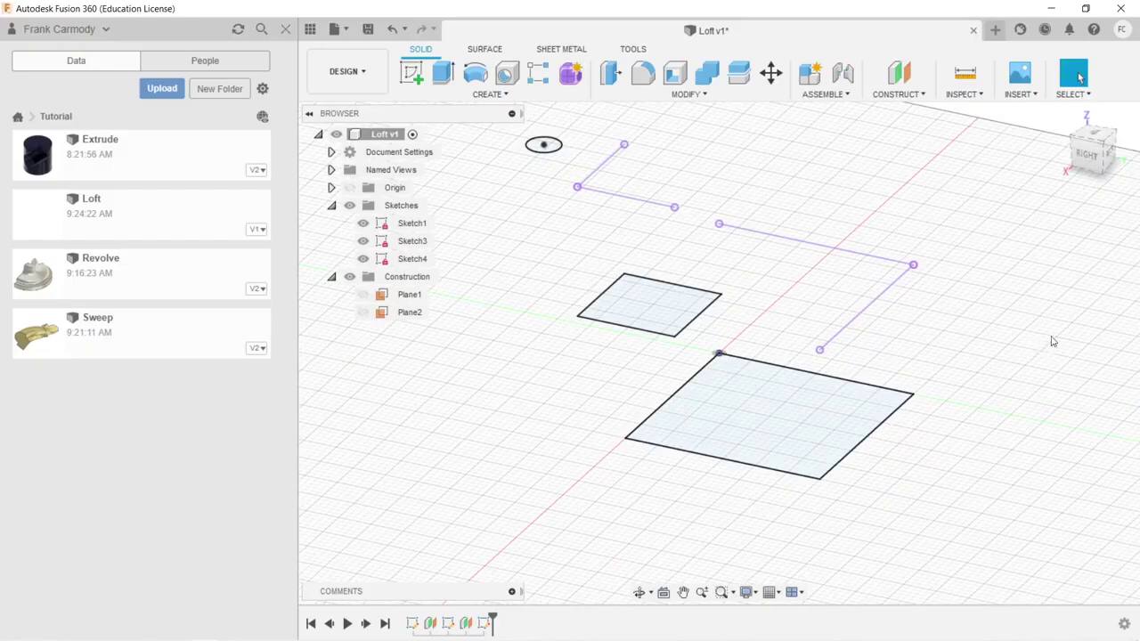
# Loft from the large square through the smaller square to the circle's centre point
pyautogui.click(490, 93)
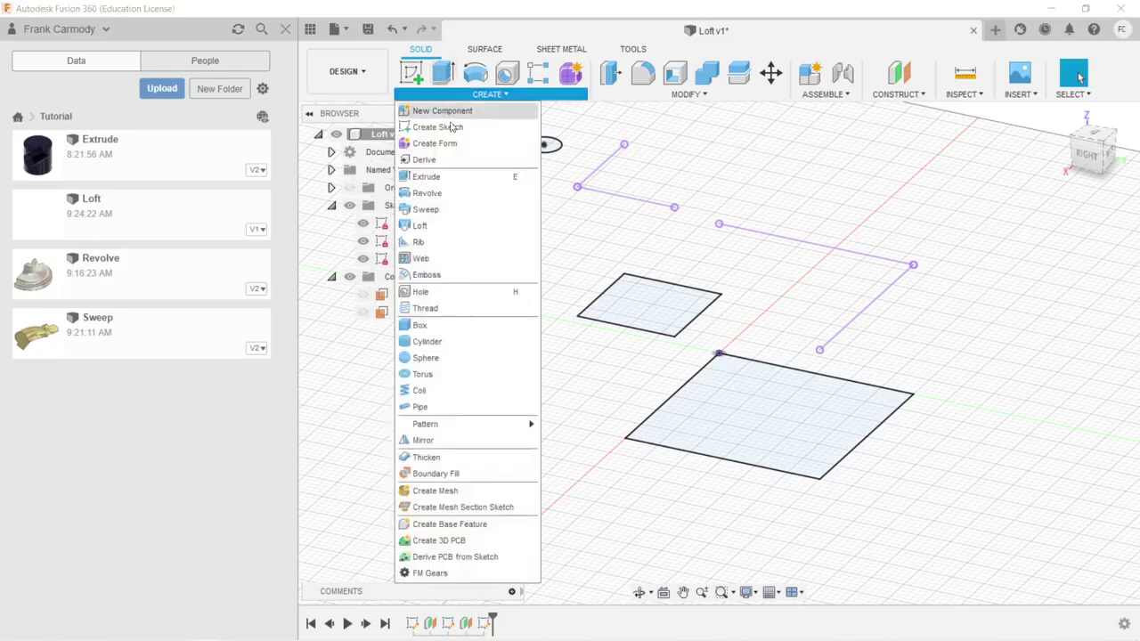
pyautogui.click(457, 229)
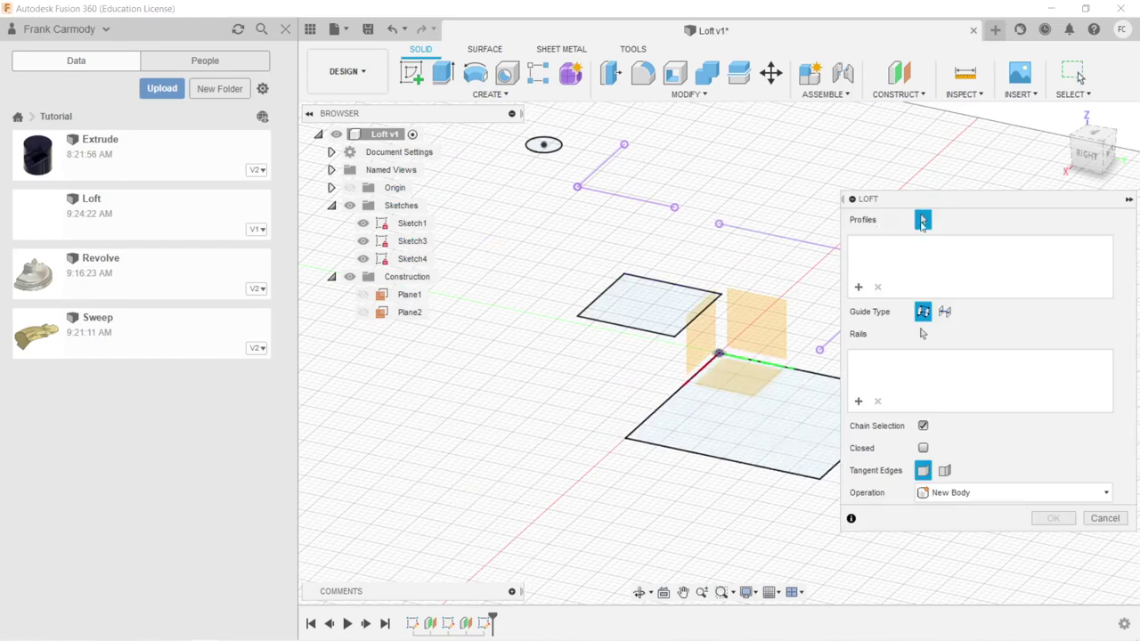
pyautogui.click(779, 412)
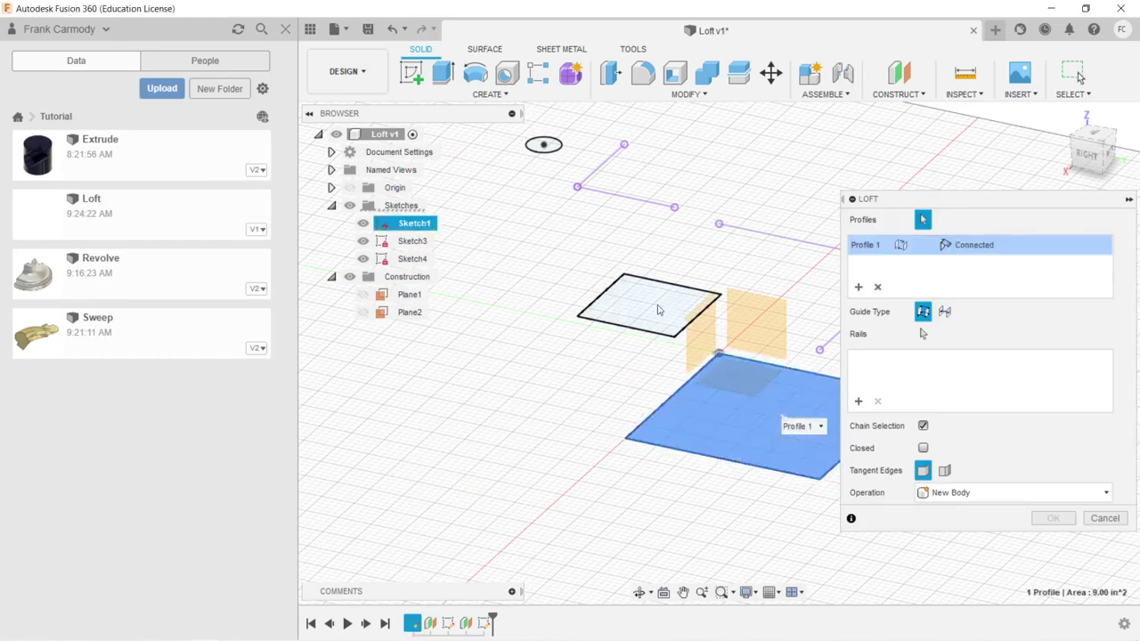
pyautogui.click(663, 312)
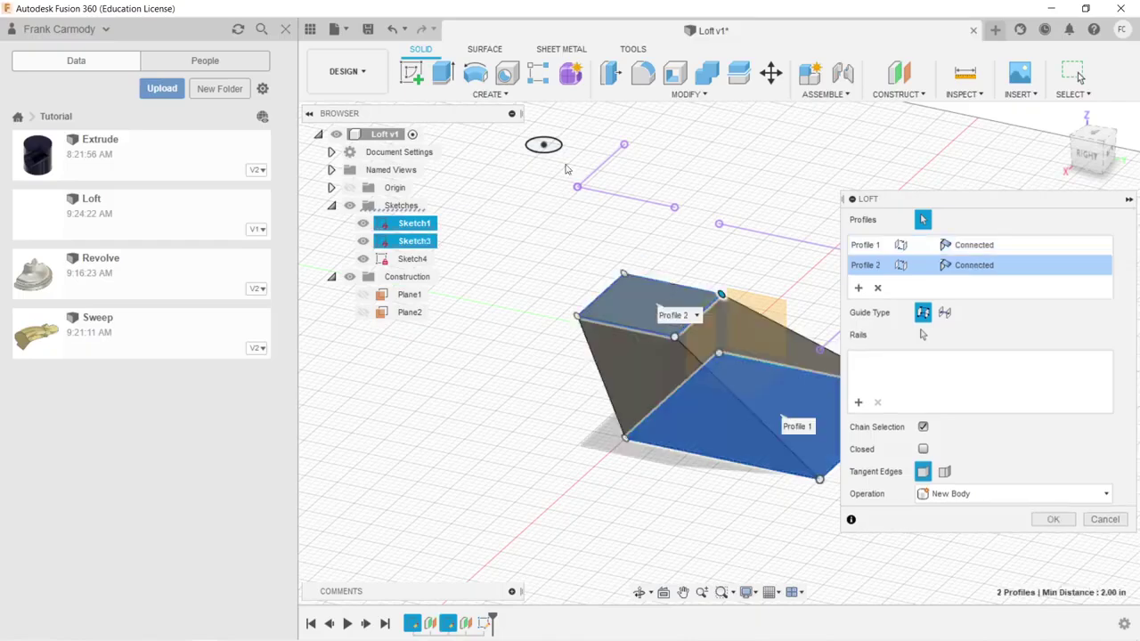
pyautogui.click(543, 144)
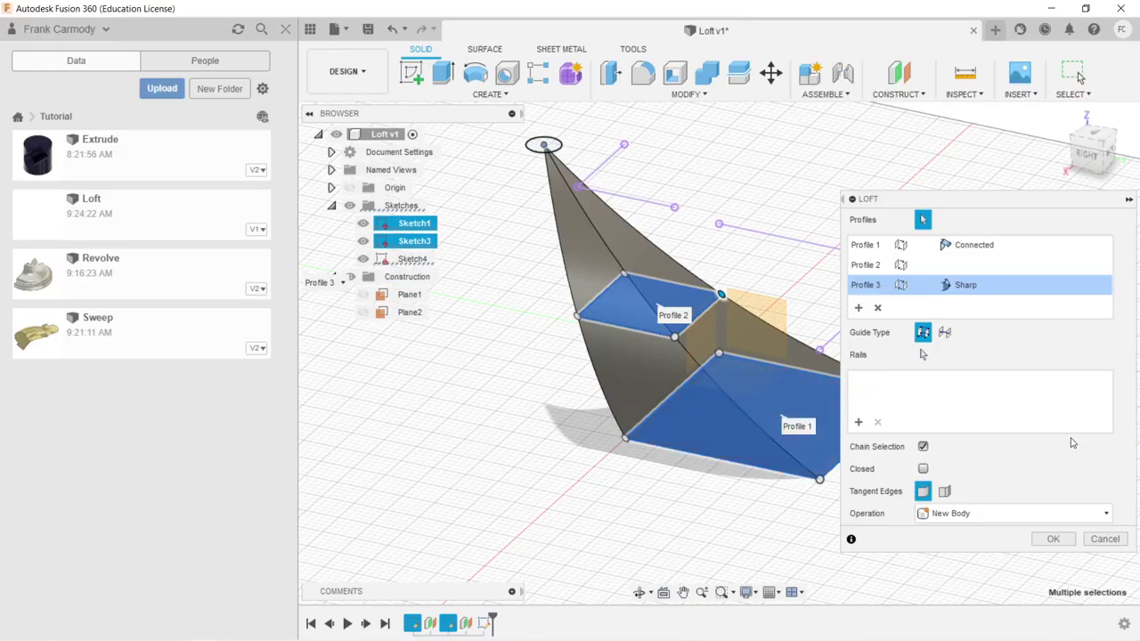
pyautogui.moveTo(1020, 208); pyautogui.dragTo(999, 219)
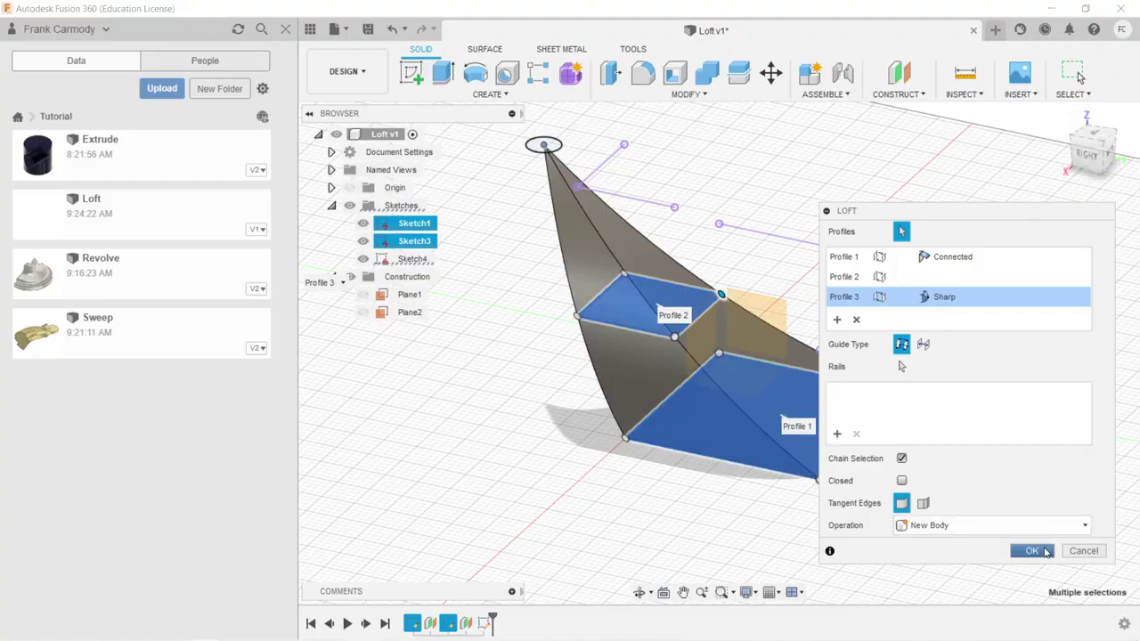
# Create the lofted Body1 and convert it into Component1:1
pyautogui.click(1032, 551)
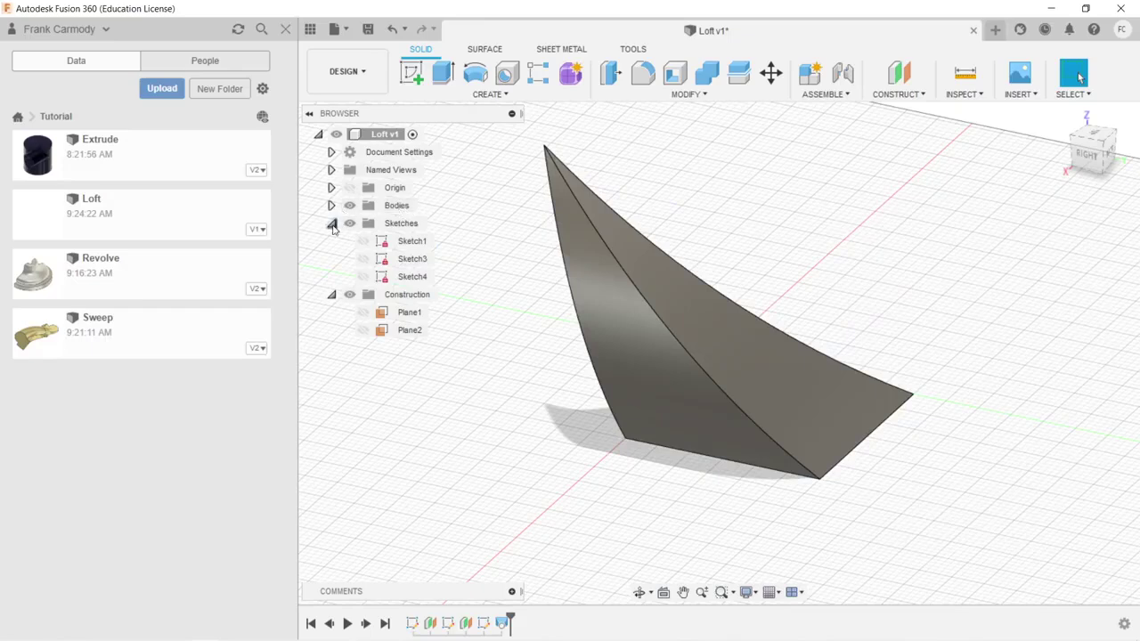
pyautogui.click(332, 224)
pyautogui.click(331, 241)
pyautogui.click(331, 205)
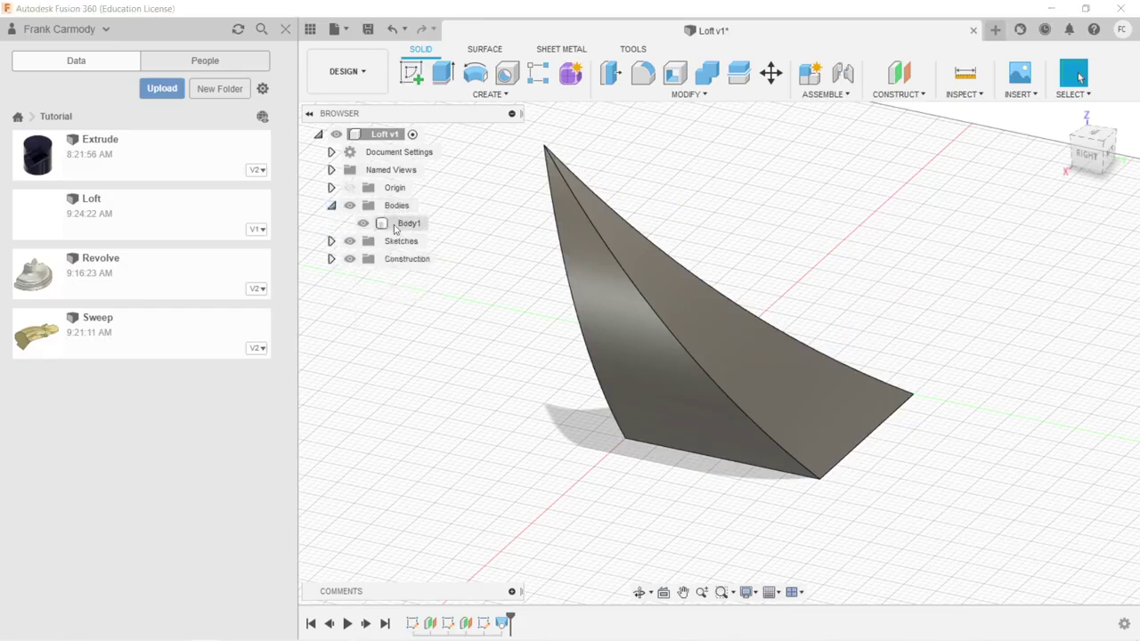
pyautogui.rightClick(398, 226)
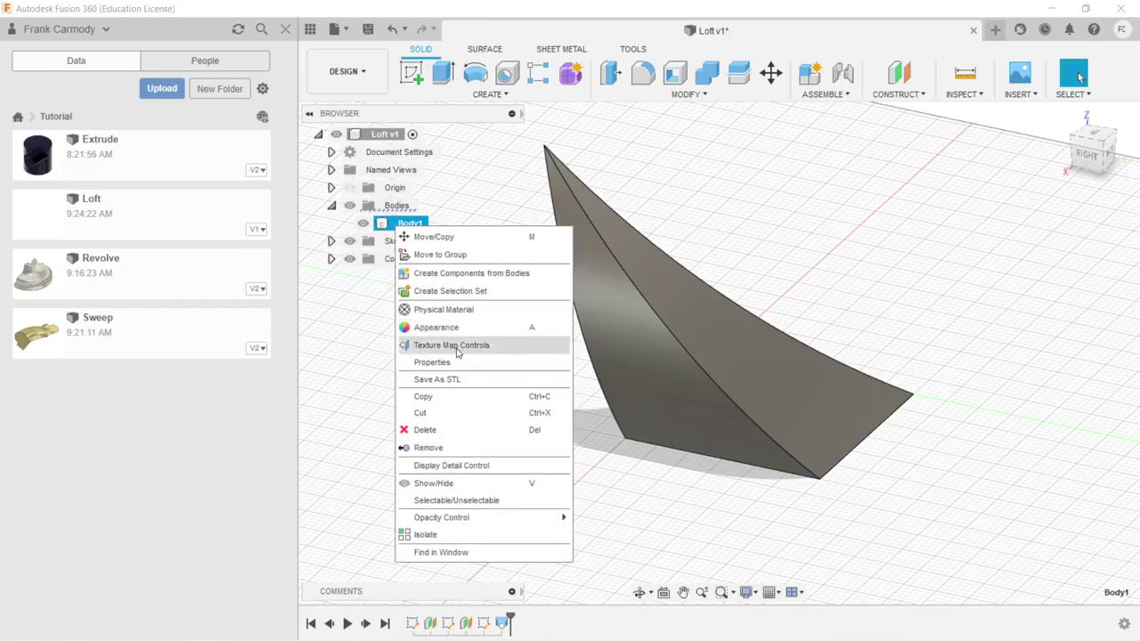
pyautogui.click(497, 273)
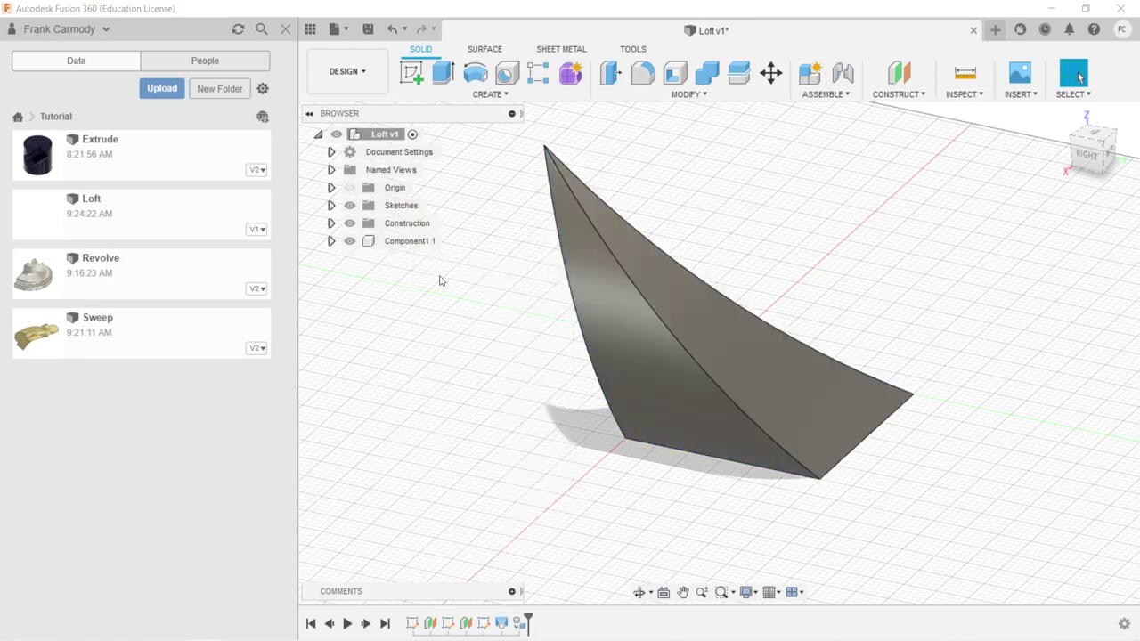
# Apply the Copper physical material to the loft body and close the data panel
pyautogui.rightClick(400, 244)
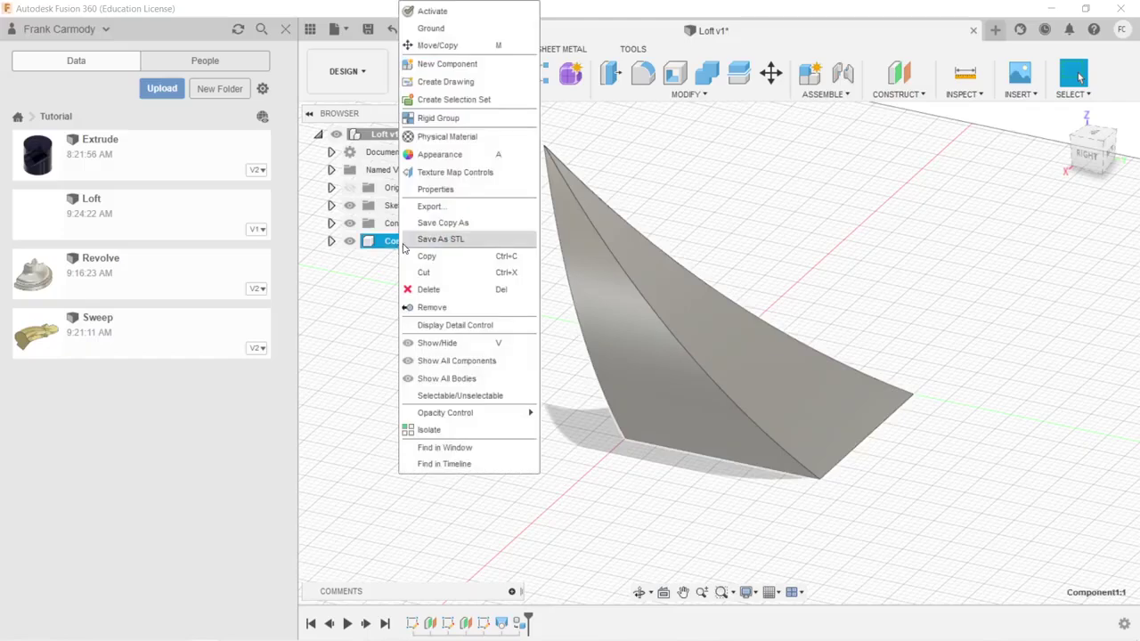
pyautogui.click(610, 169)
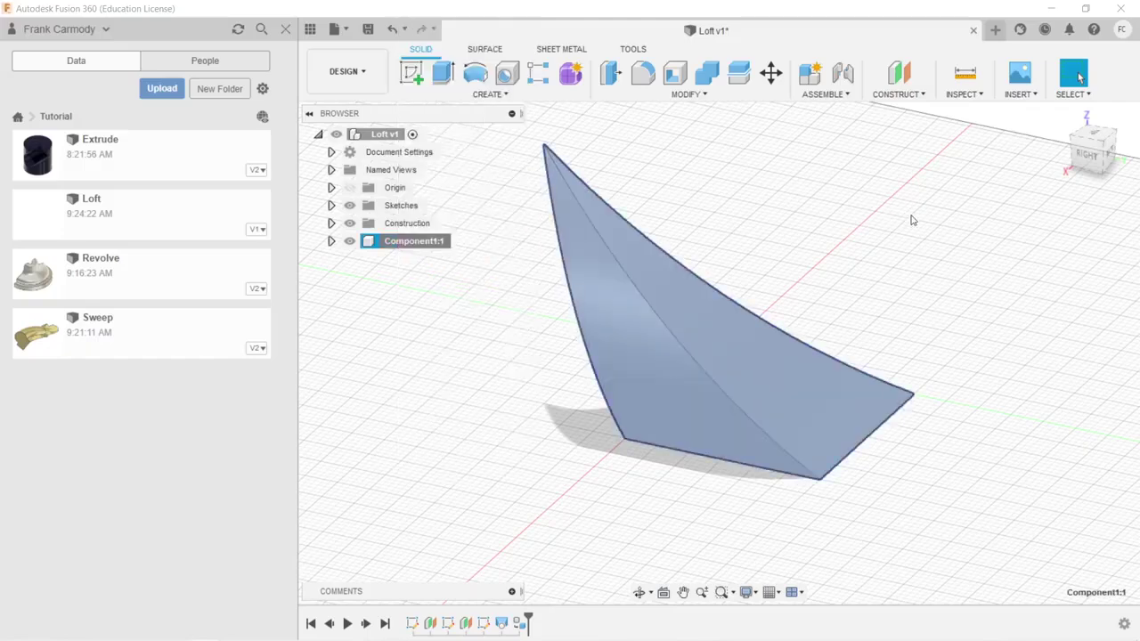
pyautogui.click(1078, 75)
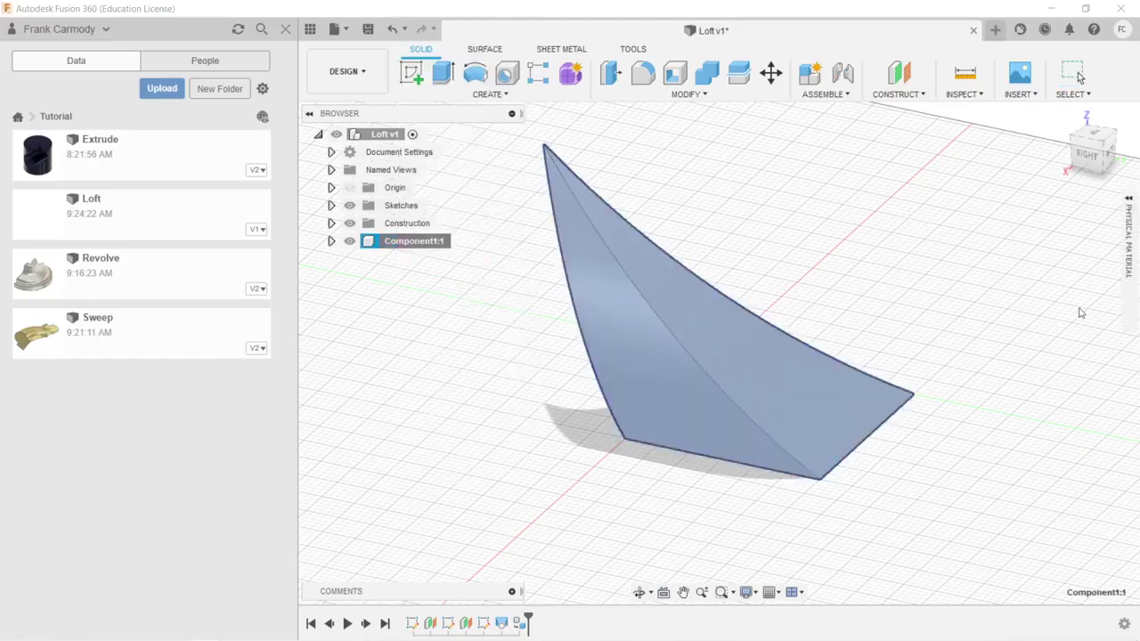
pyautogui.click(1129, 258)
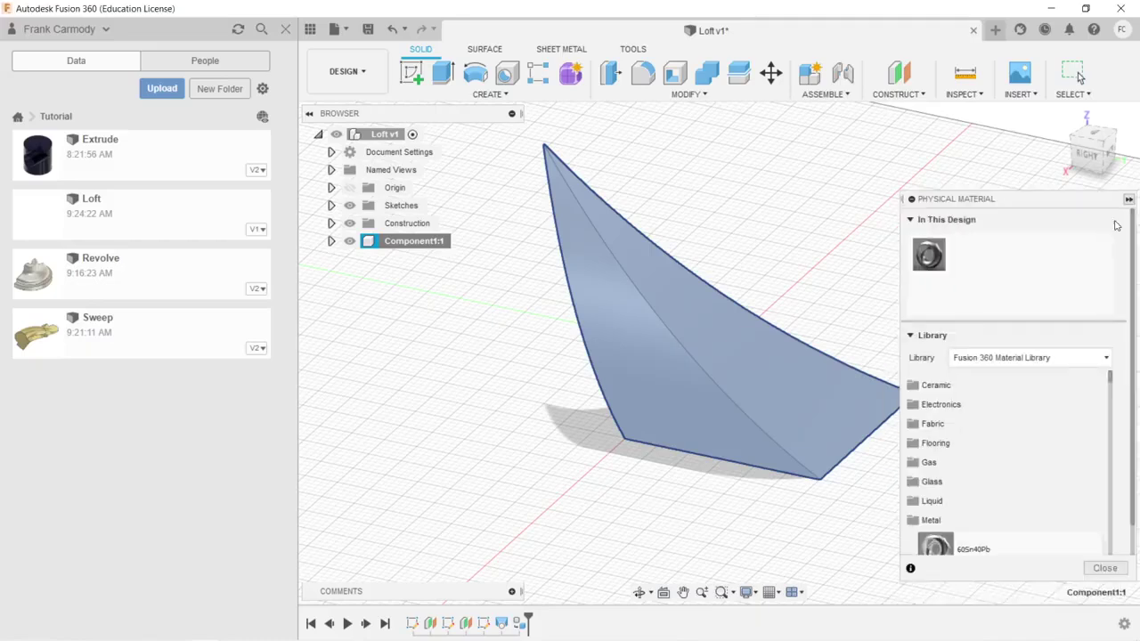
pyautogui.scroll(-10, 1028, 377)
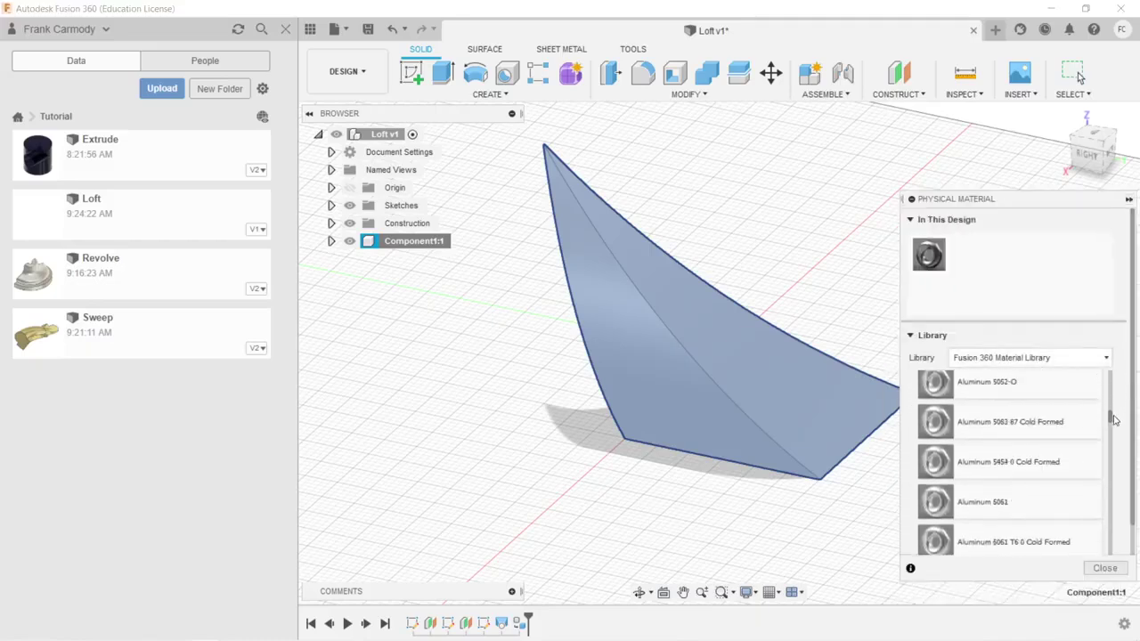
pyautogui.moveTo(1114, 425); pyautogui.dragTo(1114, 443)
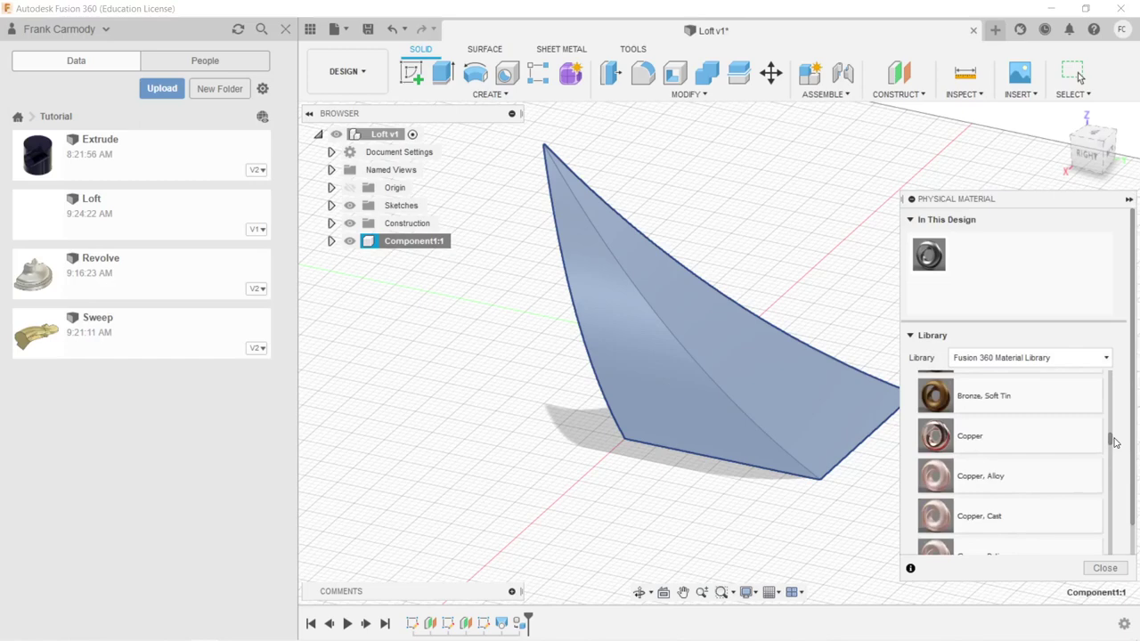
pyautogui.moveTo(1006, 436); pyautogui.dragTo(740, 344)
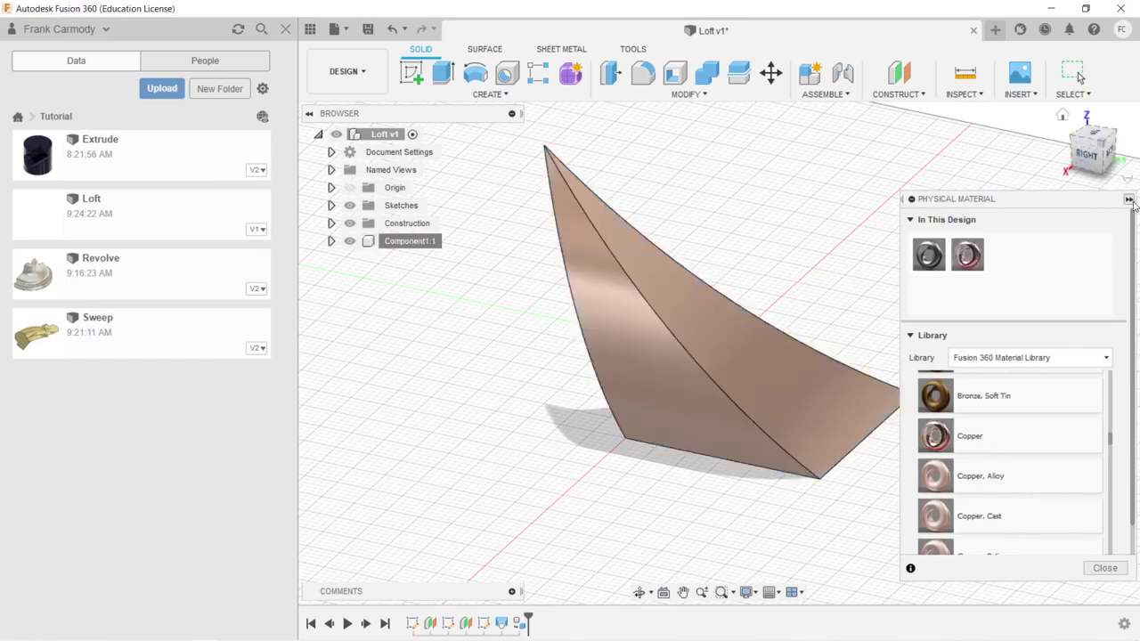
pyautogui.click(1129, 200)
pyautogui.keyDown('shift'); pyautogui.moveTo(720, 353); pyautogui.dragTo(586, 393, button='middle'); pyautogui.keyUp('shift')
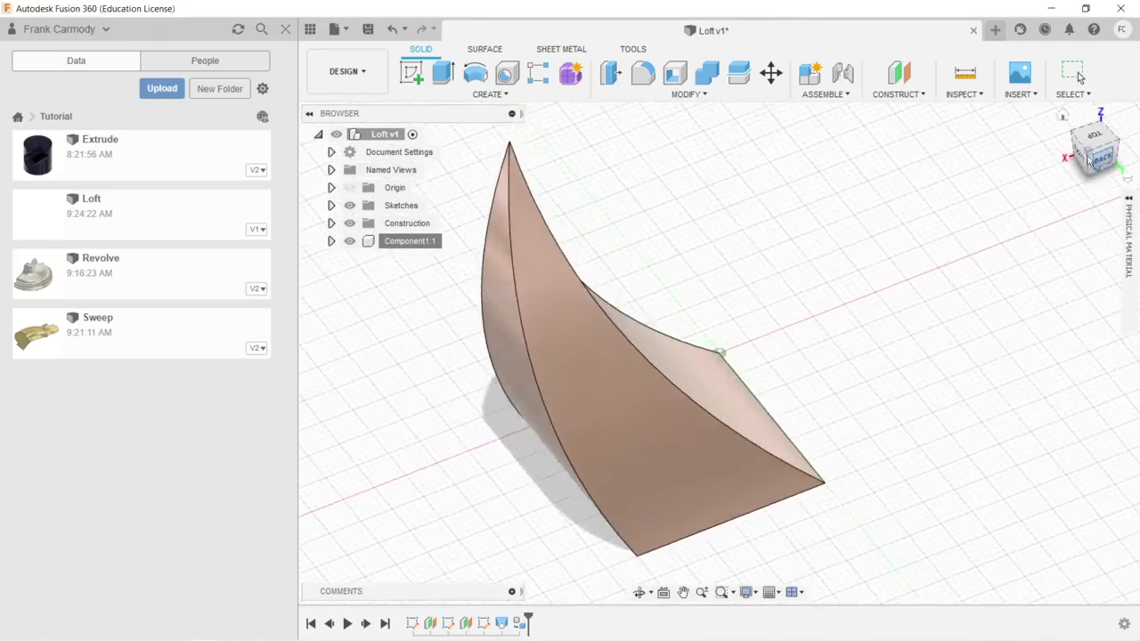
pyautogui.click(285, 32)
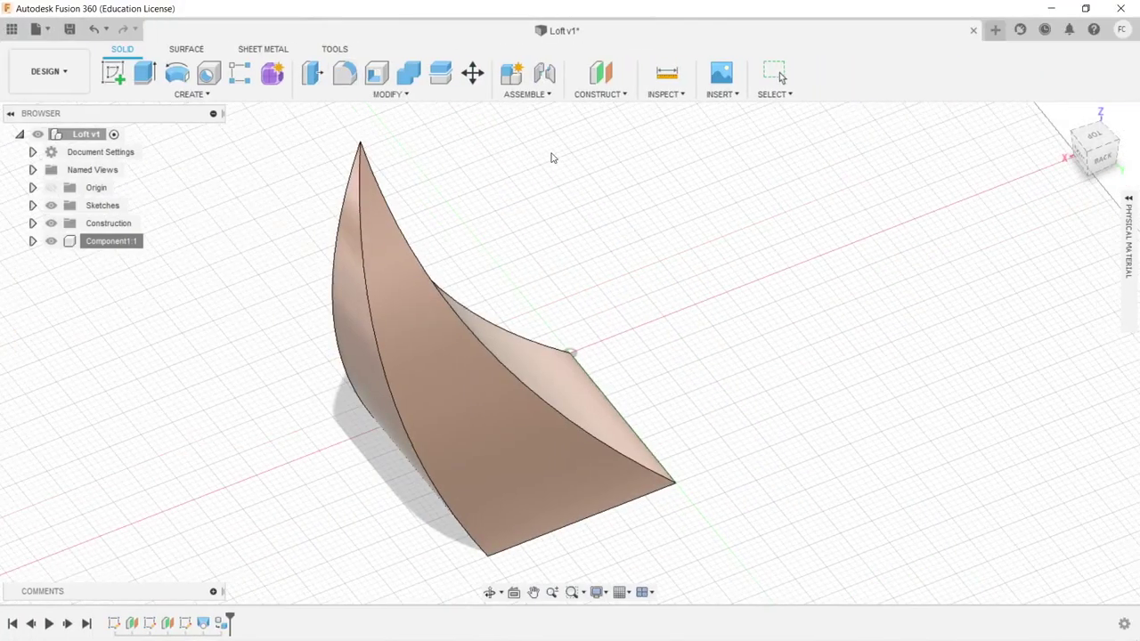